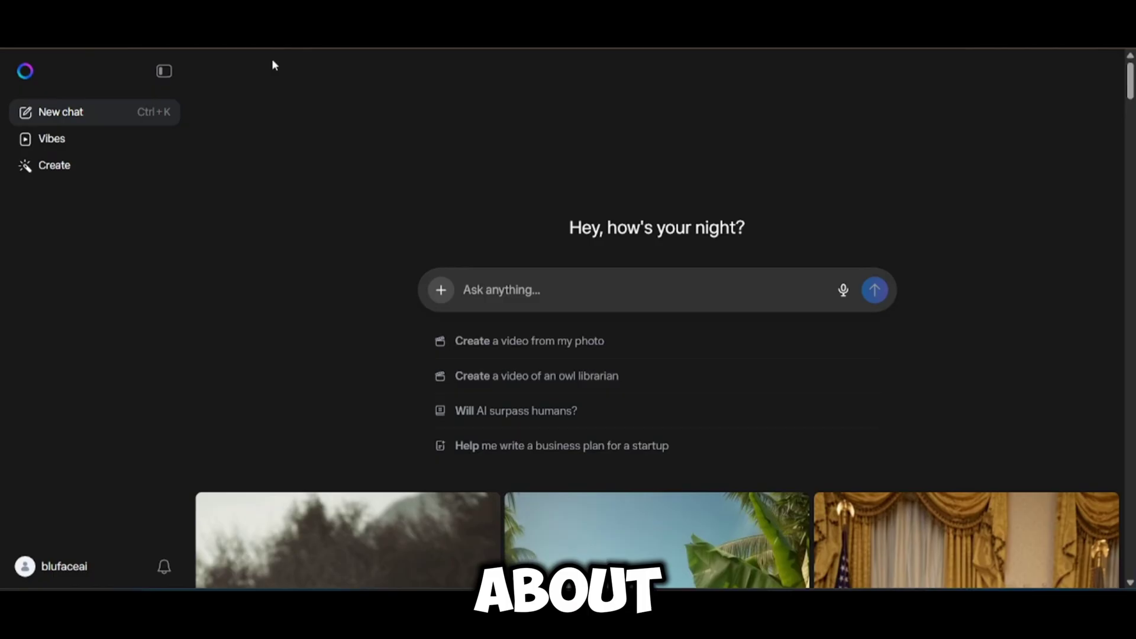
Visit the Vibes feed and the Create page, then go back to the chat home page
click(117, 140)
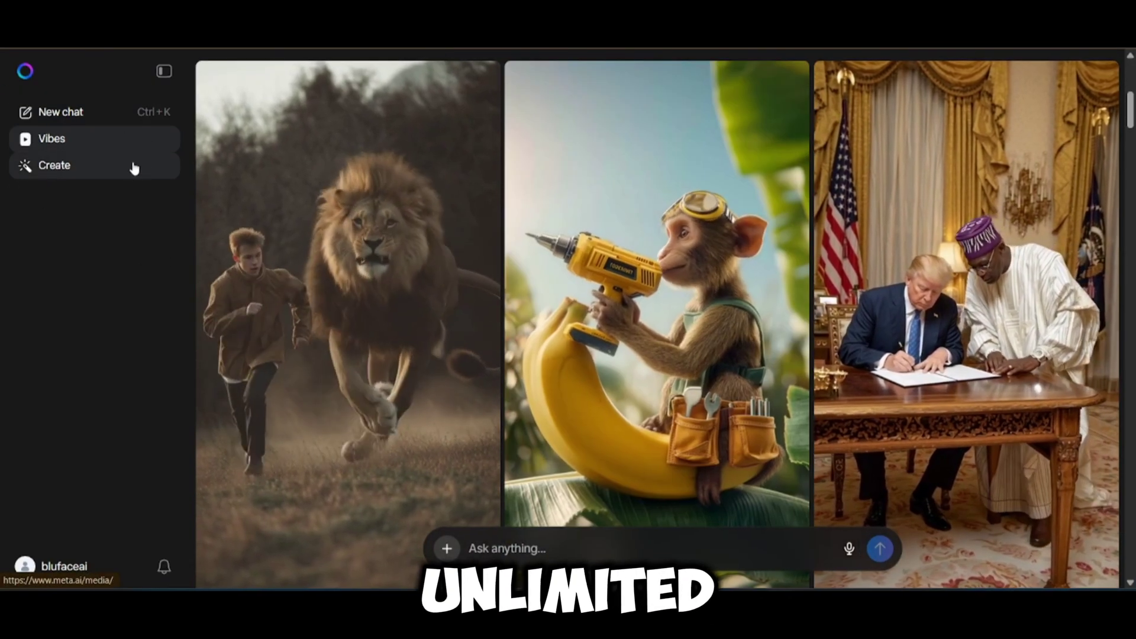
click(133, 167)
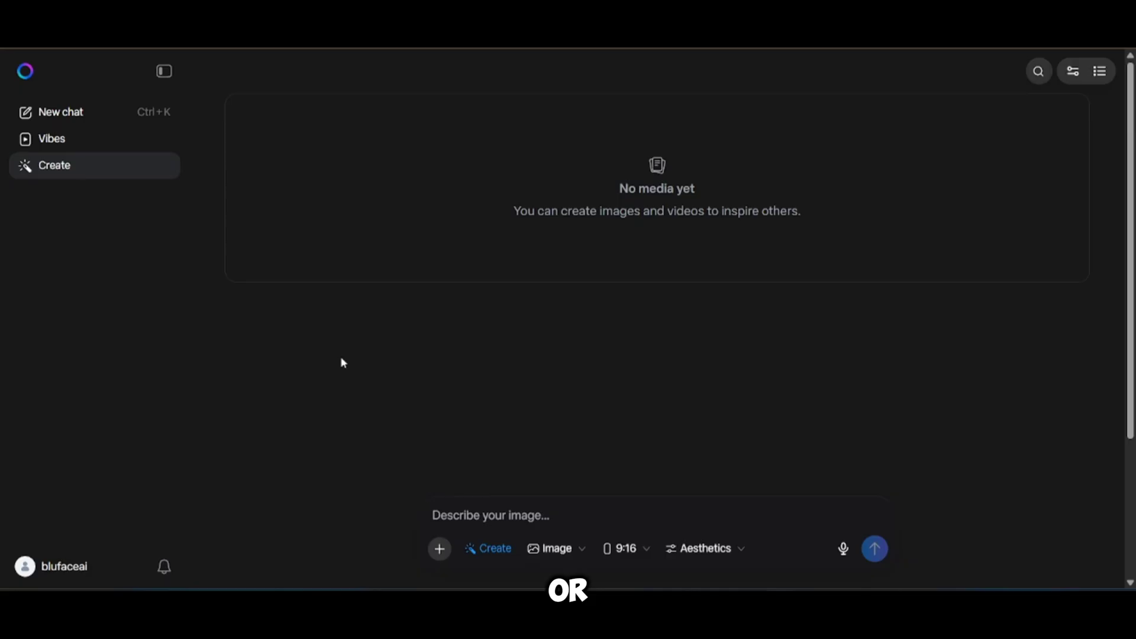
click(65, 112)
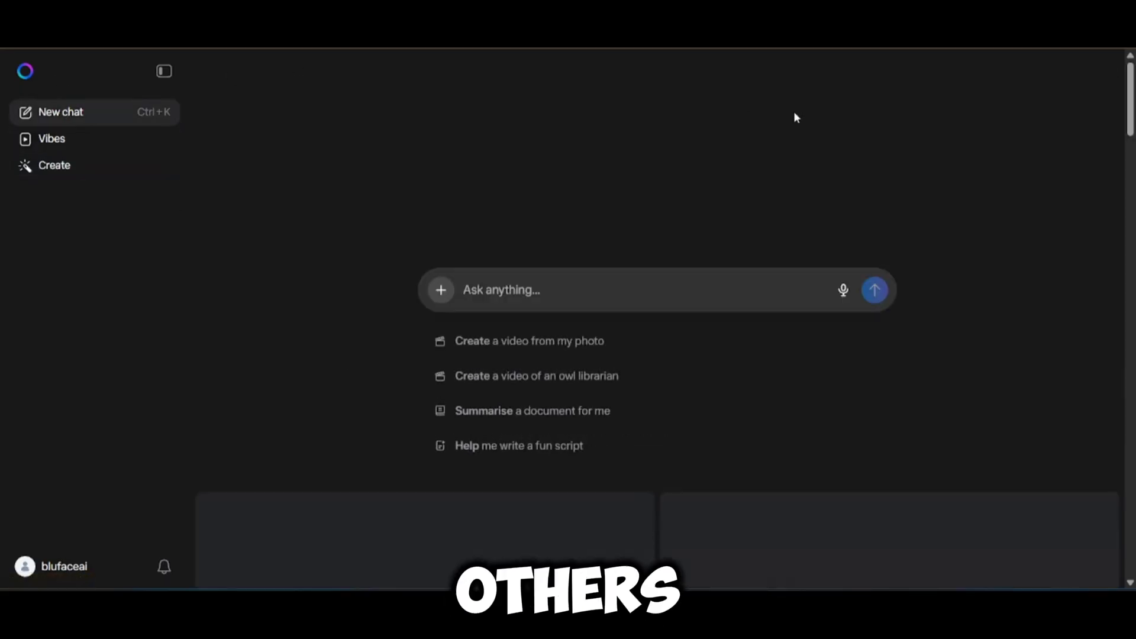
Scroll down through the Vibes feed of AI videos shared by others
scroll(1132, 170, down, 7)
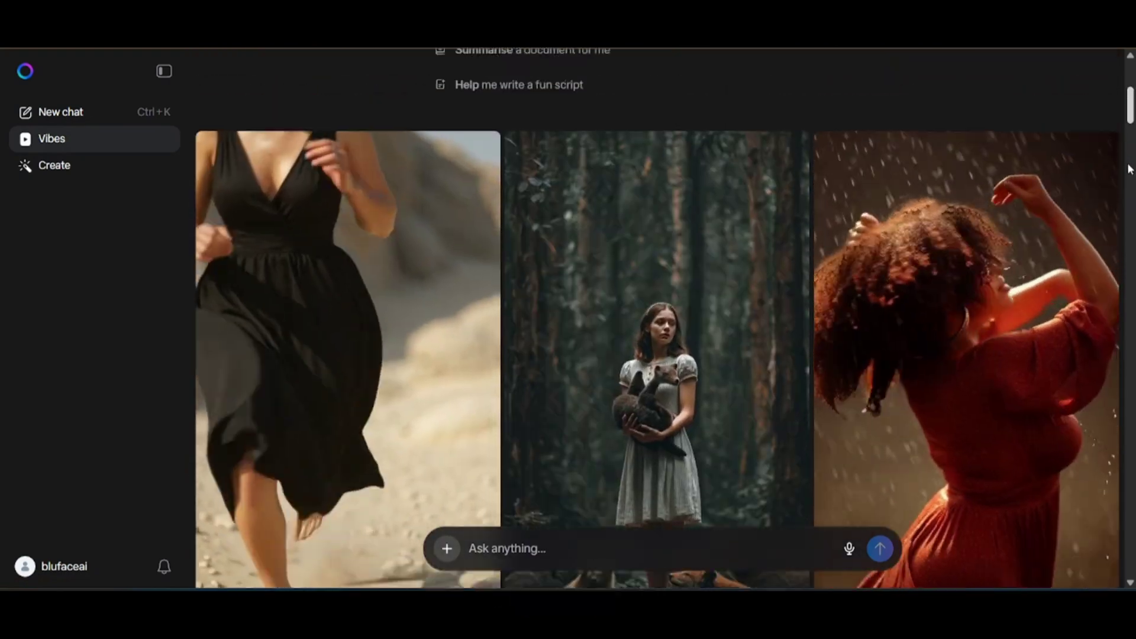
scroll(1127, 175, down, 2)
scroll(1126, 178, down, 8)
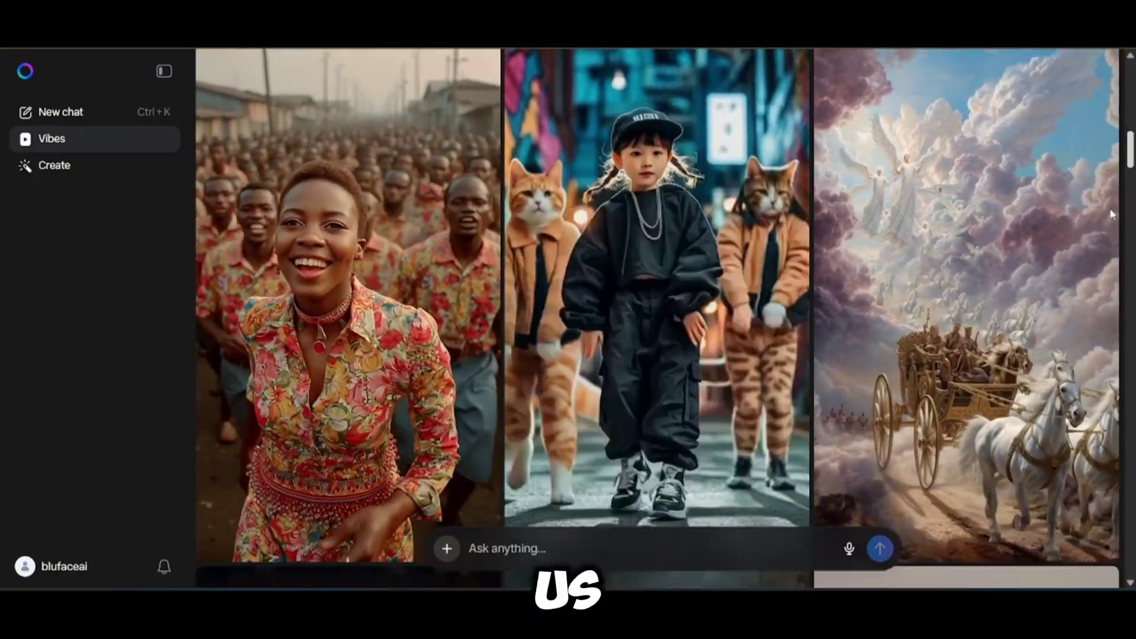
scroll(1113, 211, down, 8)
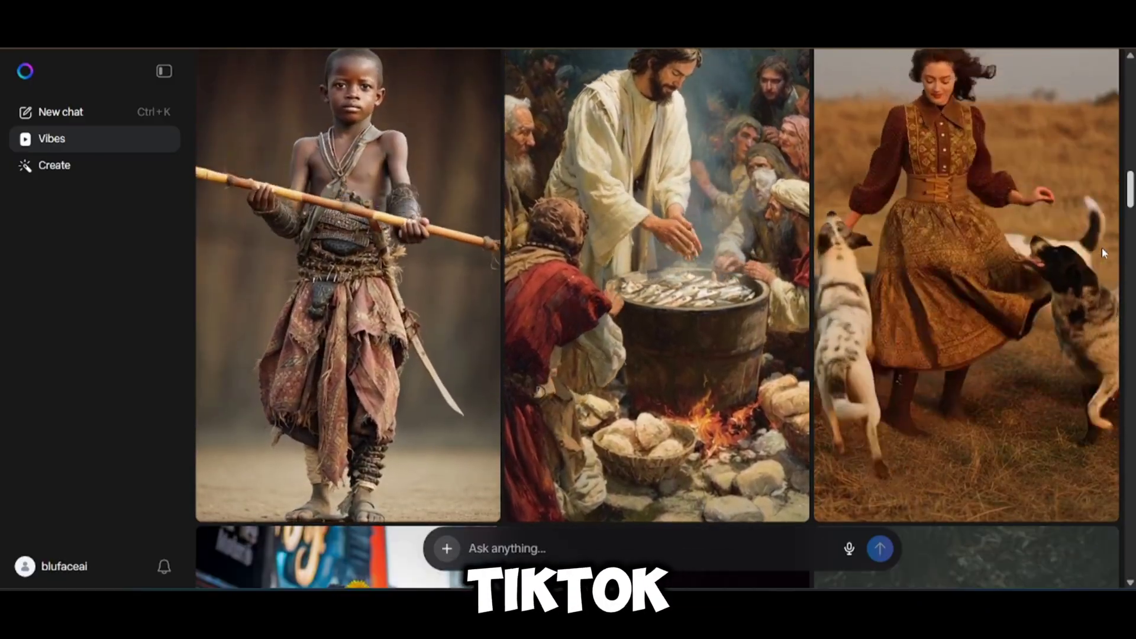
scroll(1095, 296, down, 10)
scroll(1101, 307, up, 5)
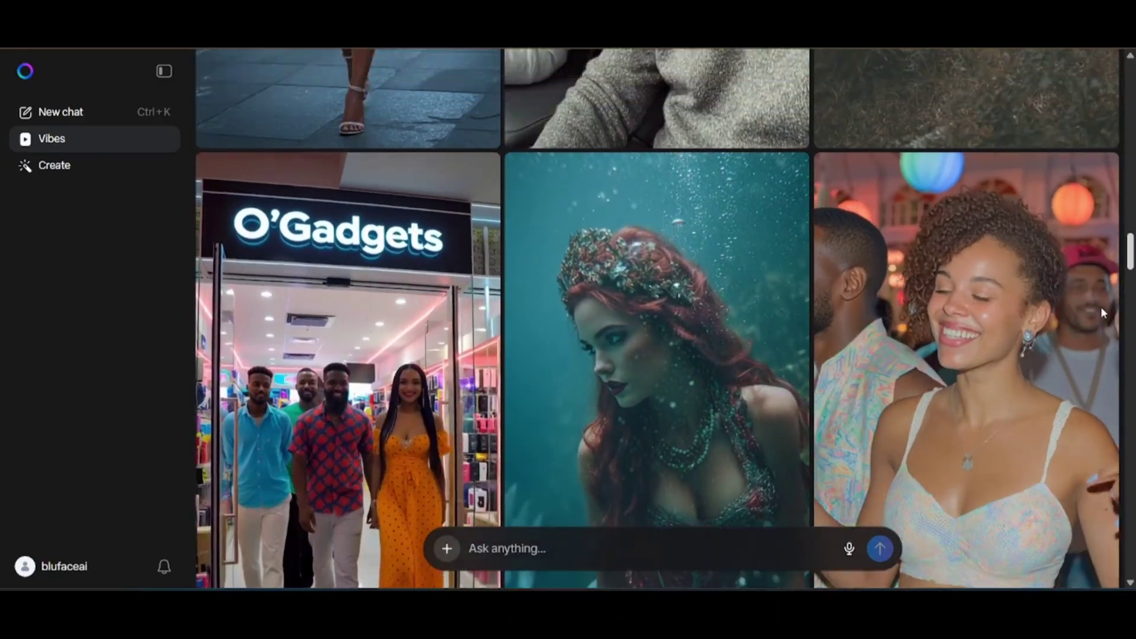
scroll(1105, 289, down, 1)
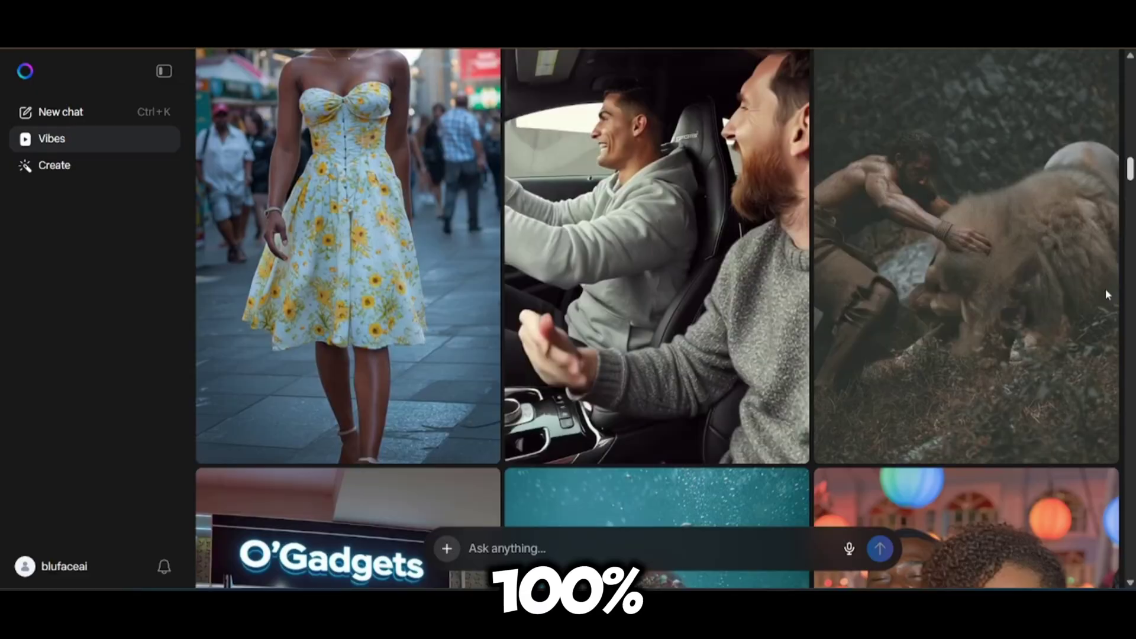
scroll(1104, 289, down, 5)
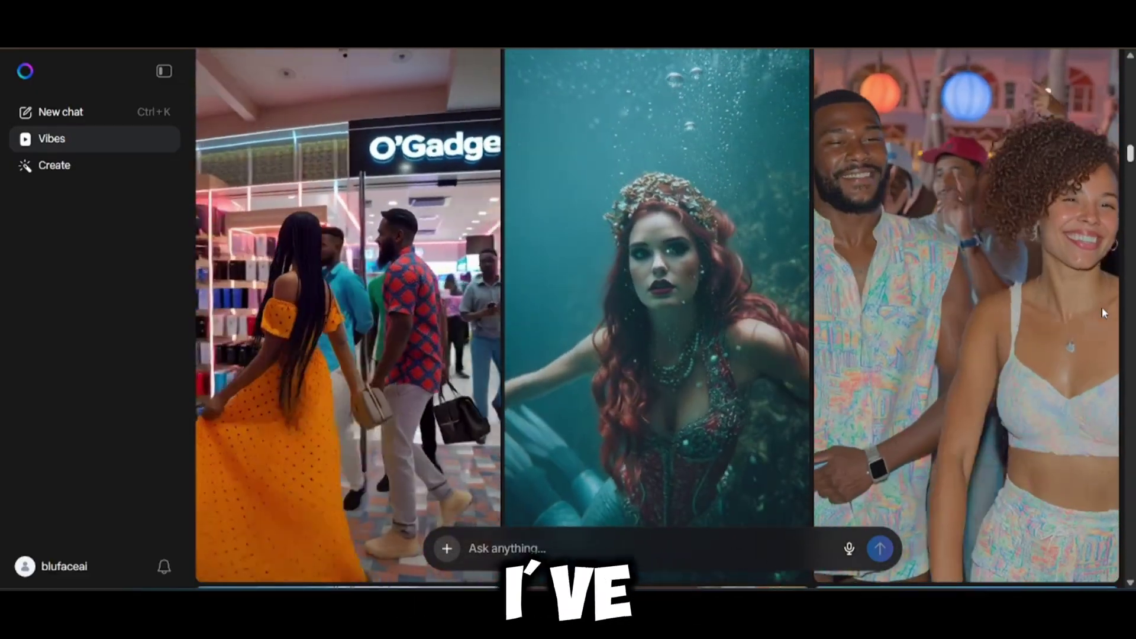
scroll(1101, 316, down, 6)
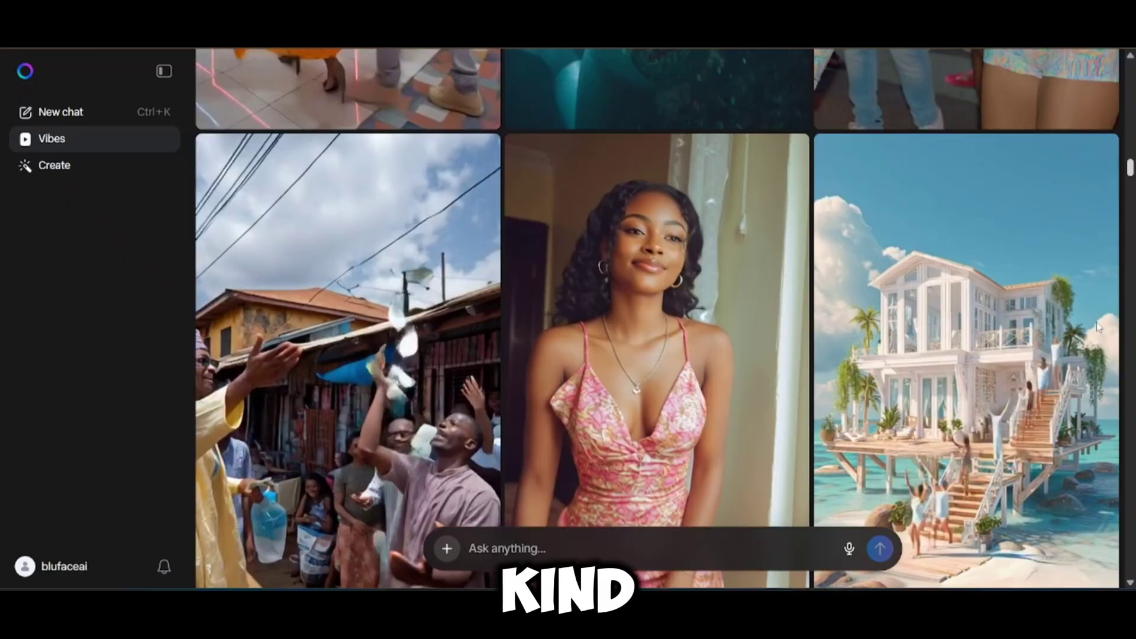
scroll(1098, 327, down, 2)
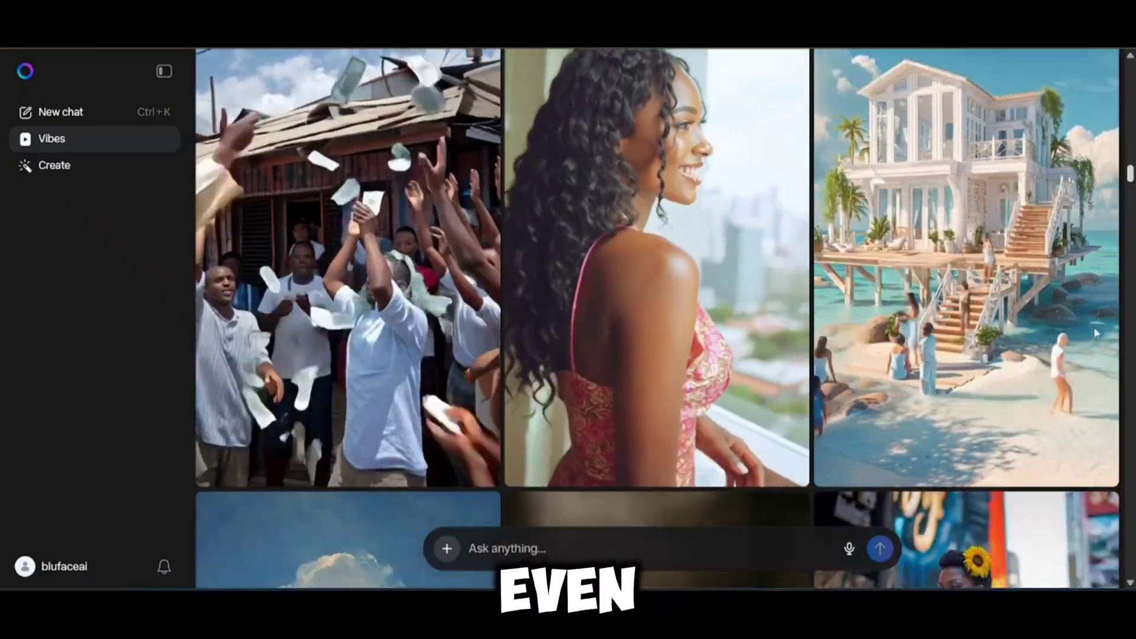
scroll(1096, 334, down, 10)
scroll(1092, 384, down, 8)
scroll(1095, 378, up, 8)
scroll(1097, 371, down, 2)
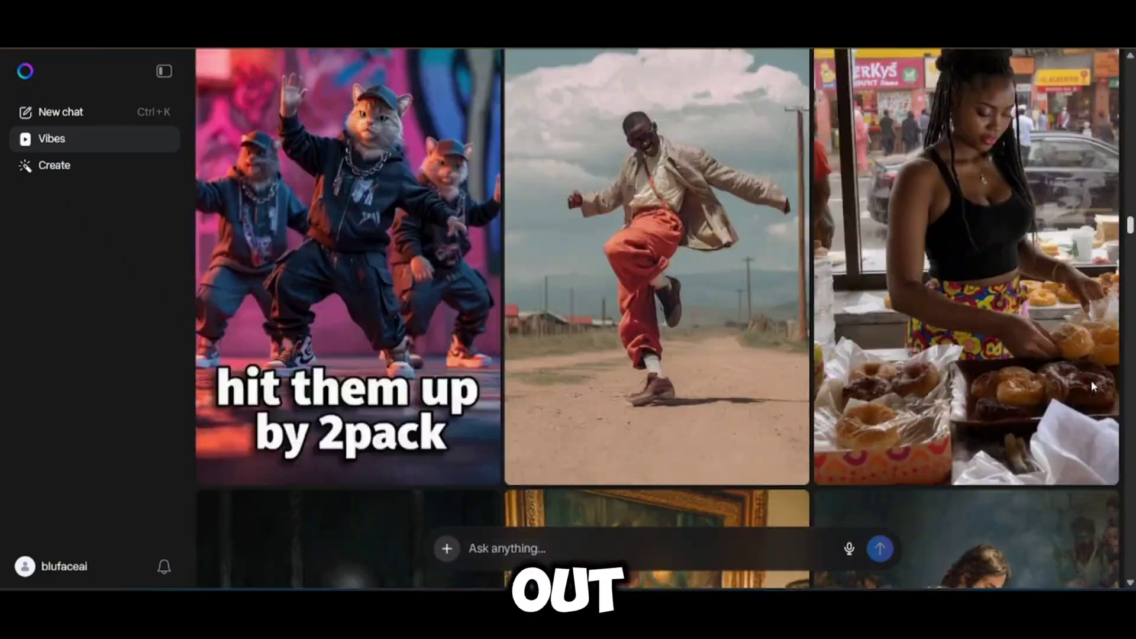
scroll(1092, 382, up, 3)
scroll(1092, 382, down, 10)
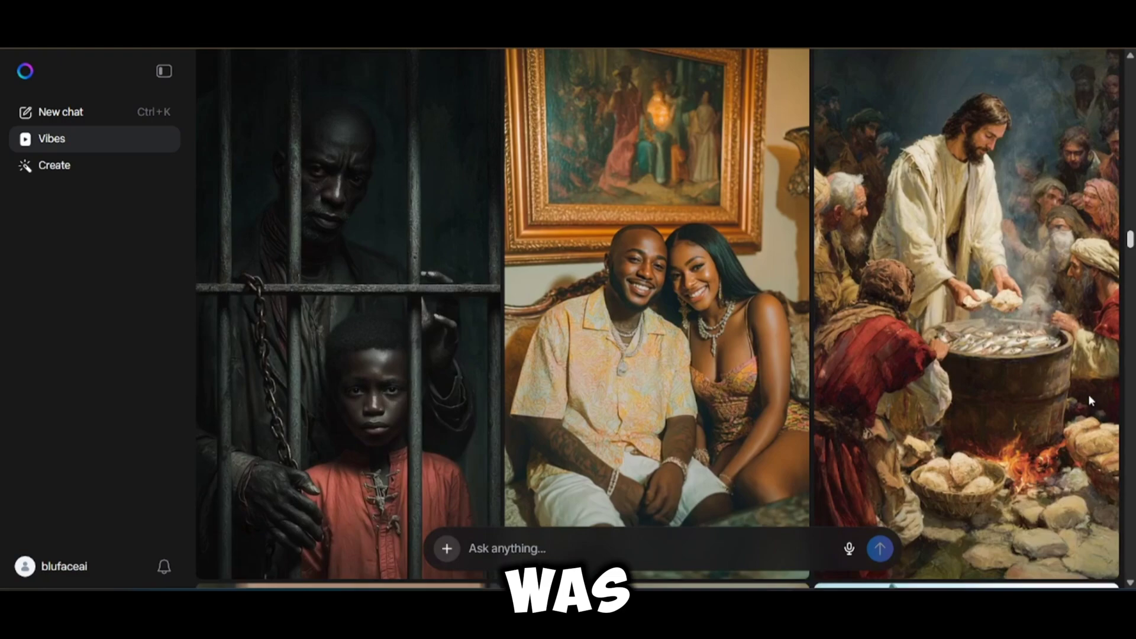
scroll(1089, 394, down, 2)
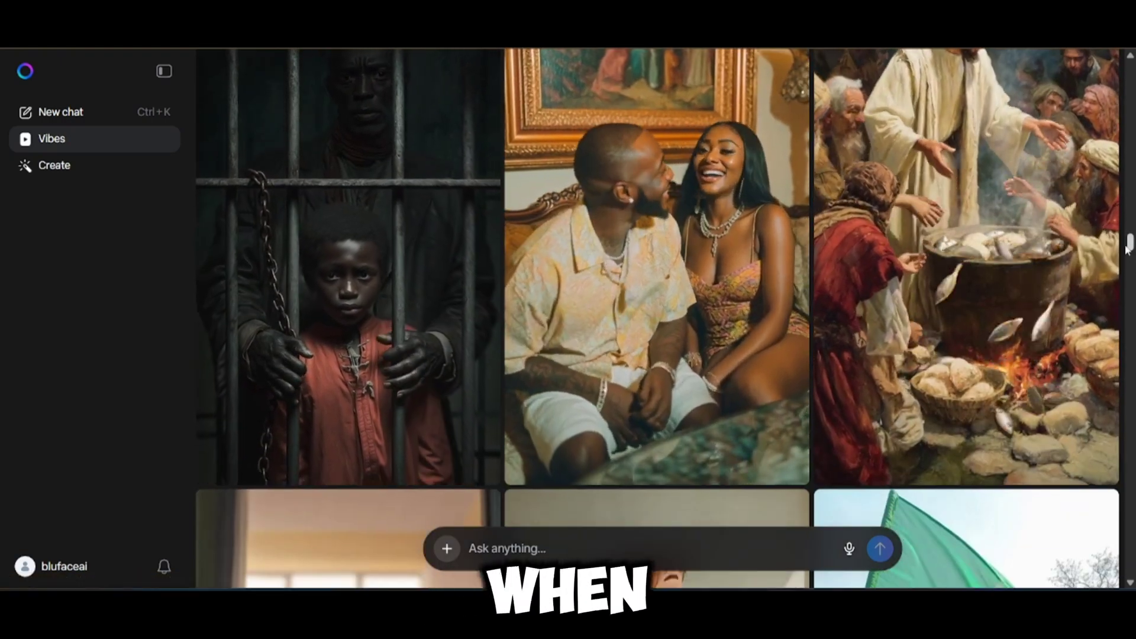
mouse_move(1126, 249)
mouse_down()
mouse_move(1130, 258)
mouse_move(1128, 239)
mouse_move(1130, 321)
mouse_move(1129, 237)
mouse_up()
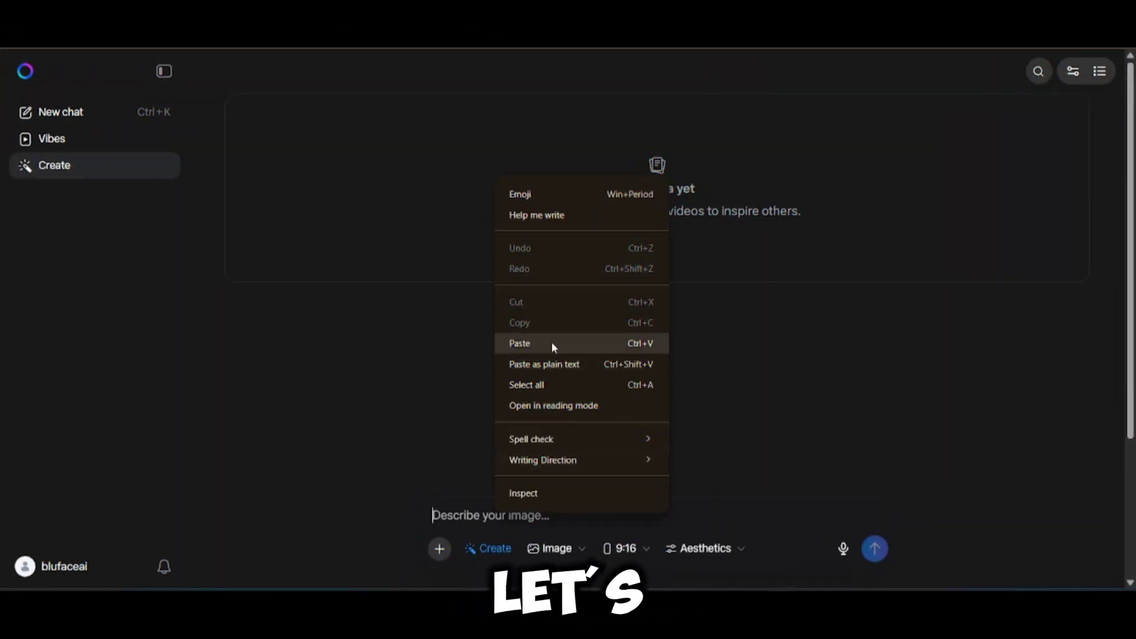
Paste the minions-on-a-giant-orange prompt, switch the ratio from 9:16 to 16:9, and submit it
click(545, 342)
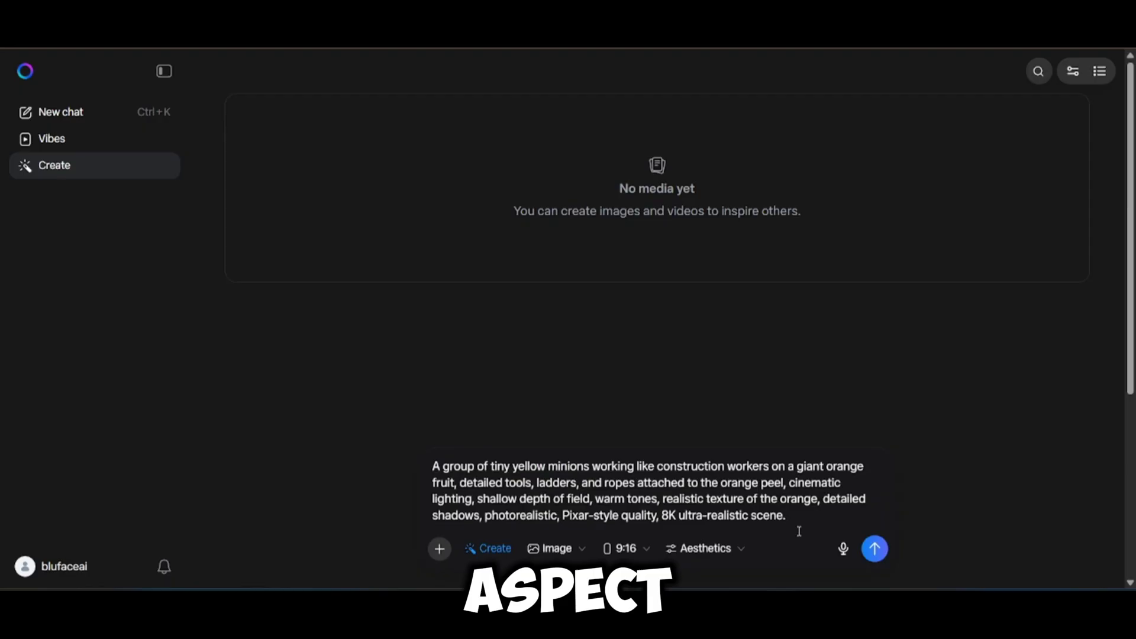
click(647, 552)
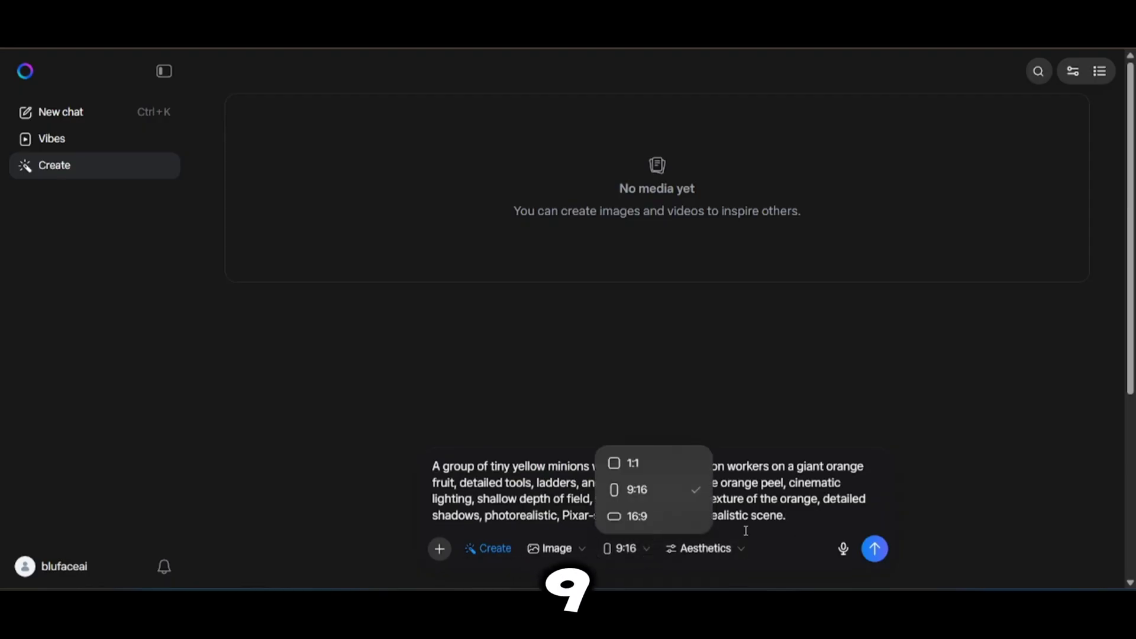
click(663, 497)
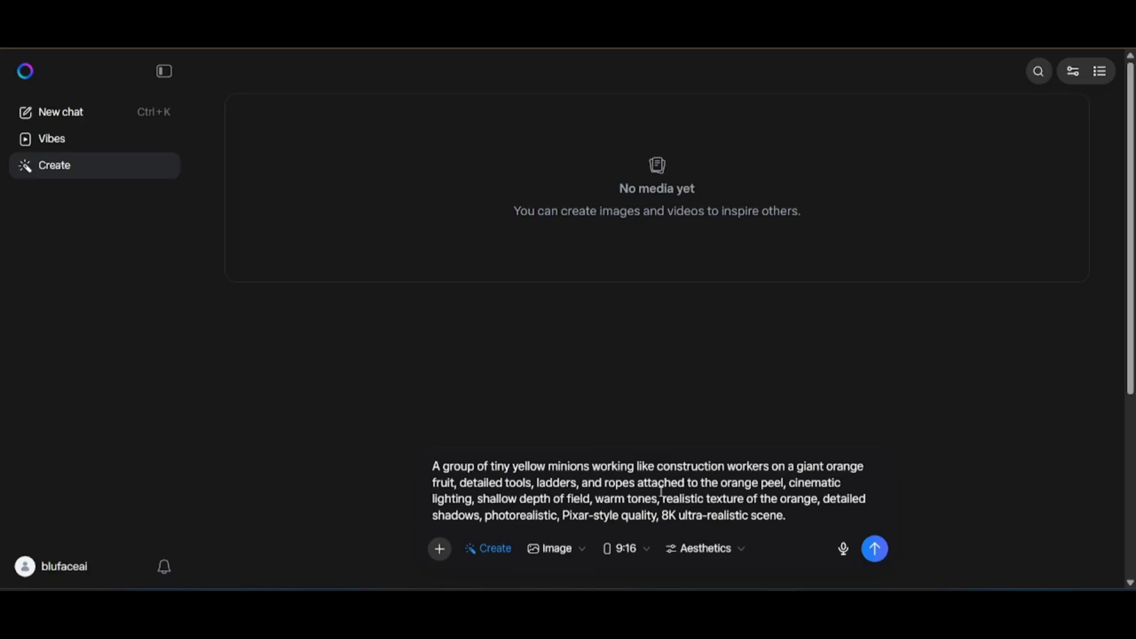
click(646, 553)
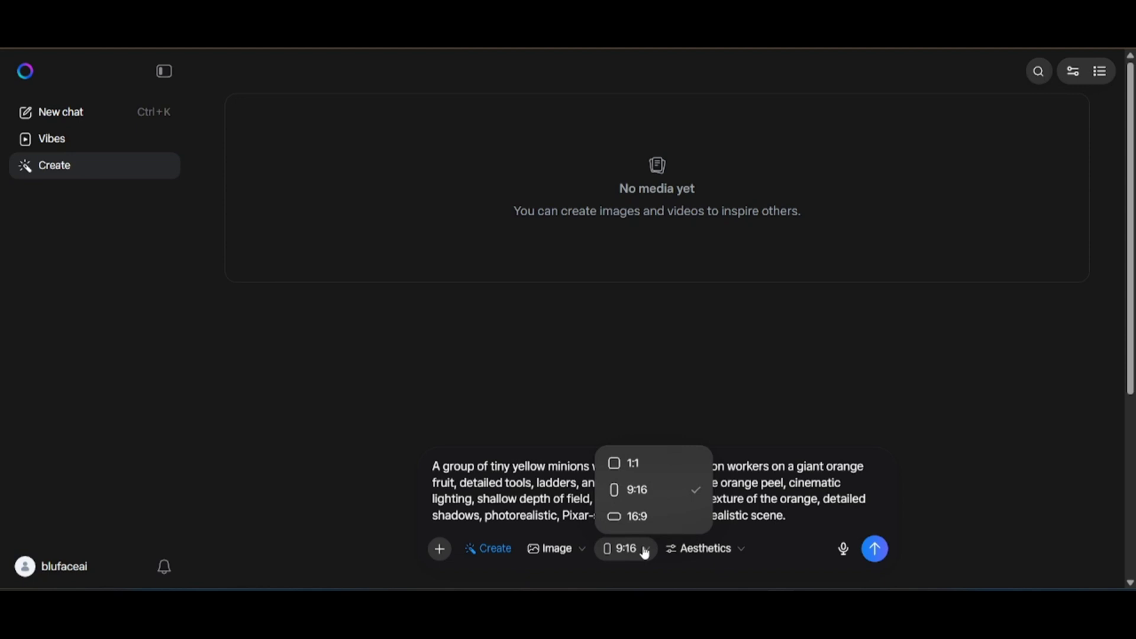
click(643, 526)
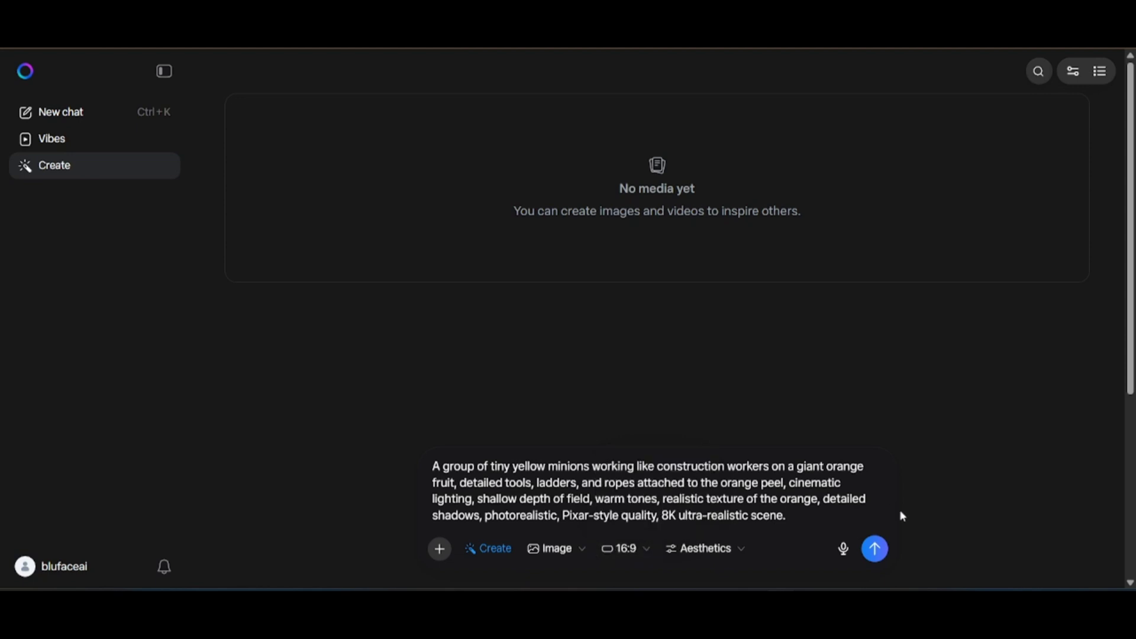
click(877, 551)
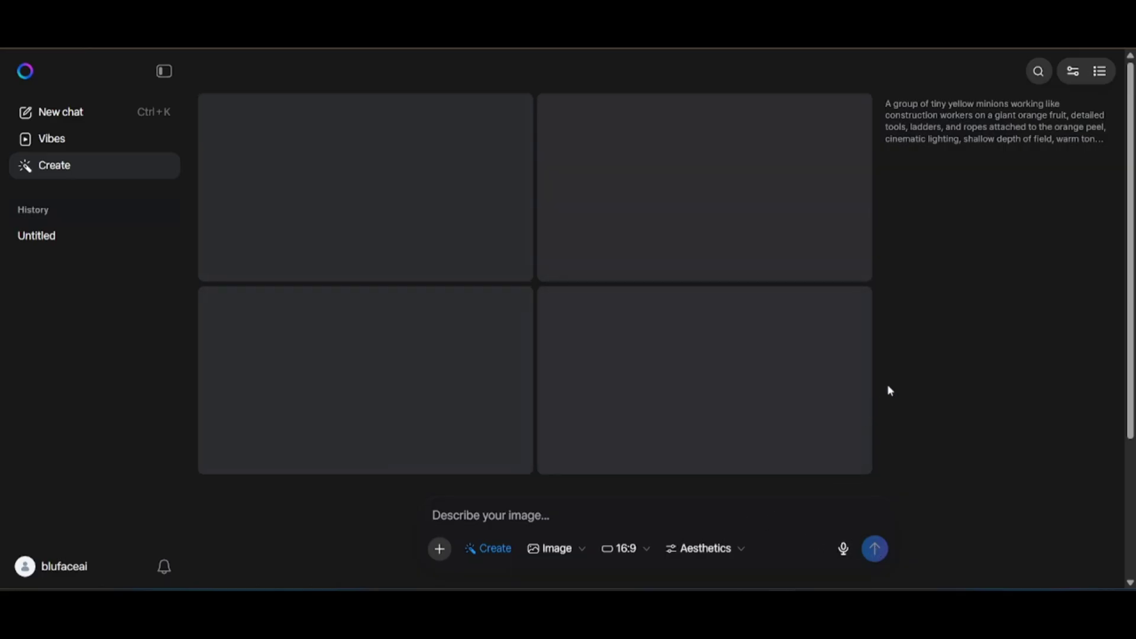
Check the variety, weirdness and stylisation sliders unchanged while the four minion images finish
click(746, 556)
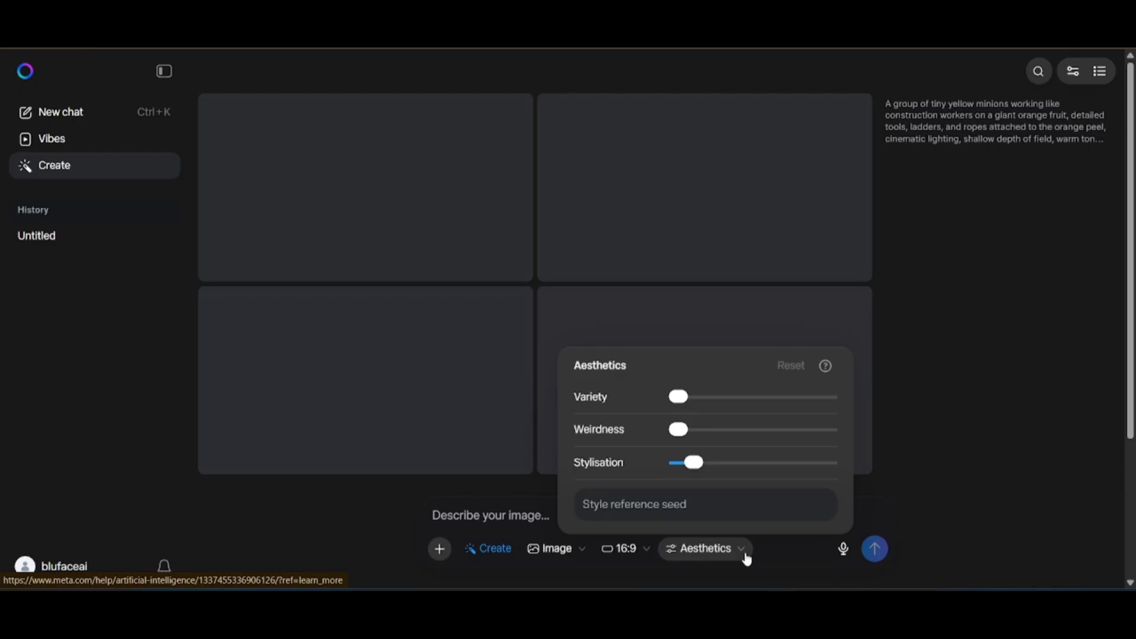
click(746, 557)
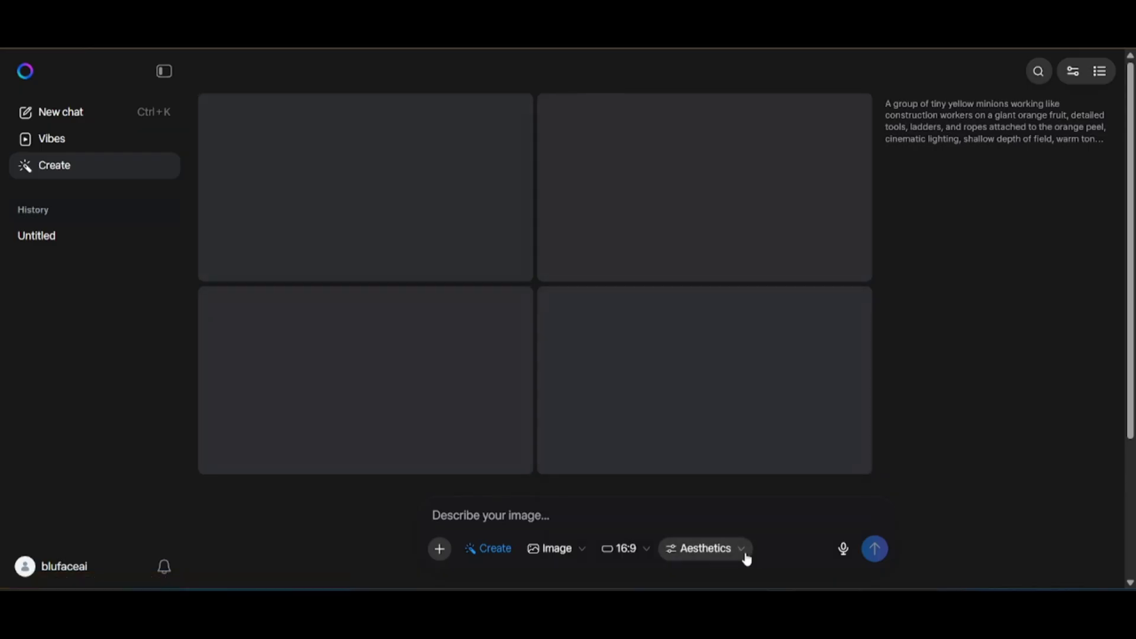
text(qw)
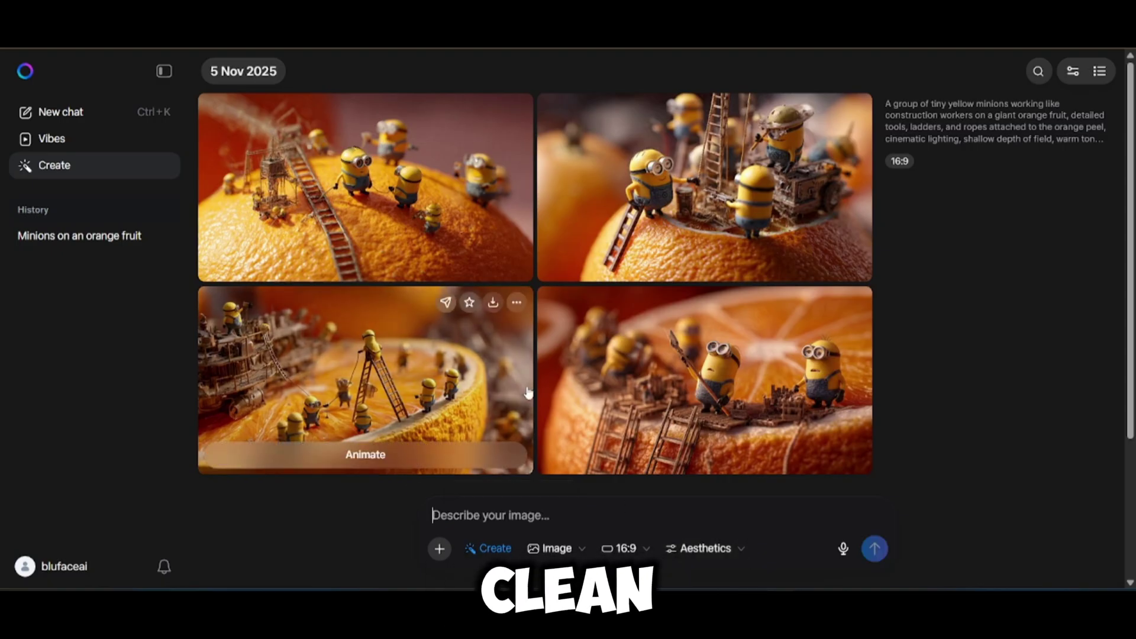
click(388, 197)
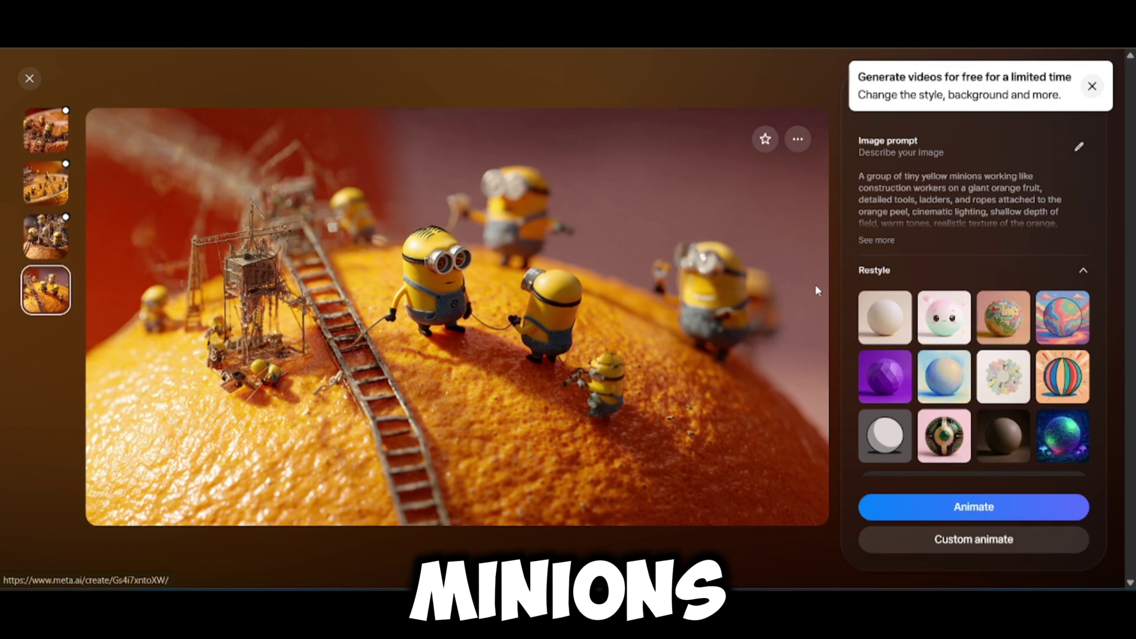
click(43, 239)
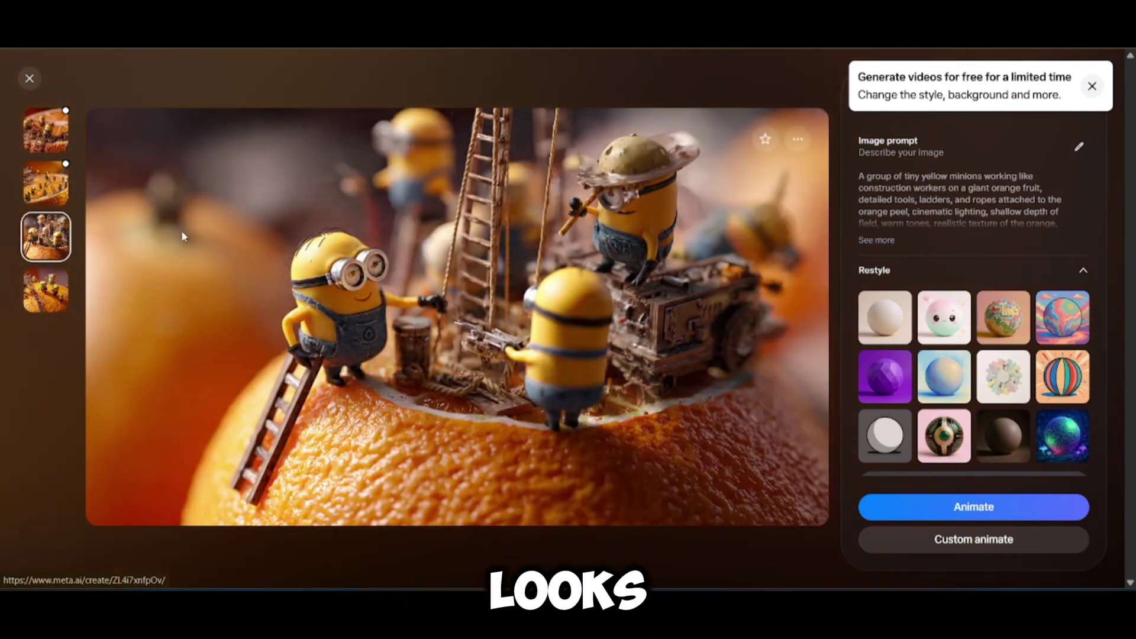
click(33, 187)
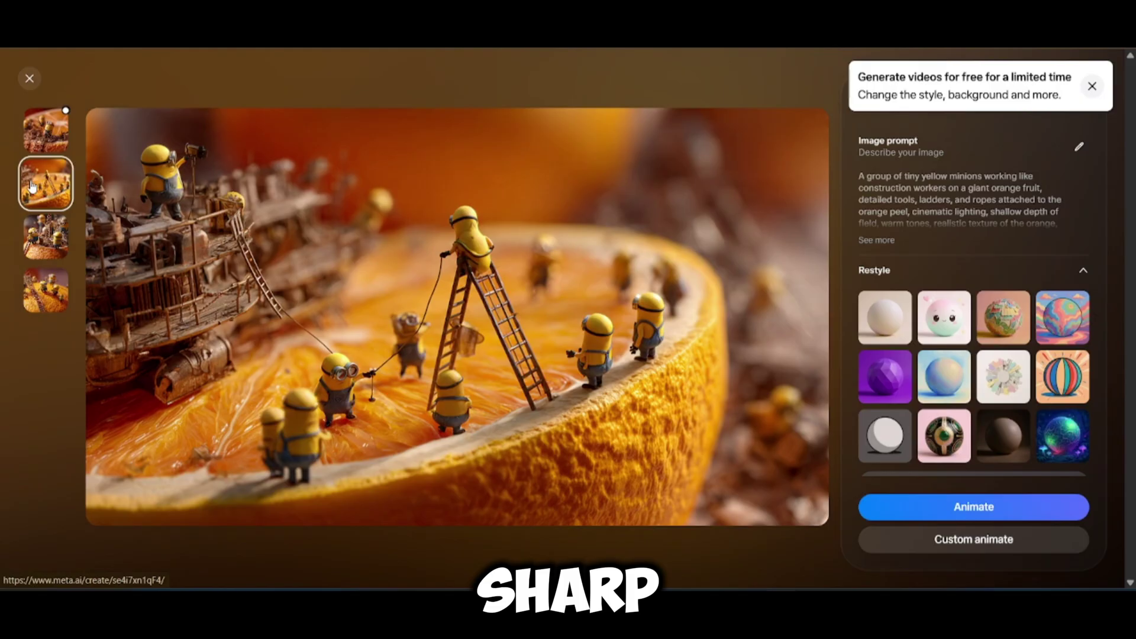
click(50, 141)
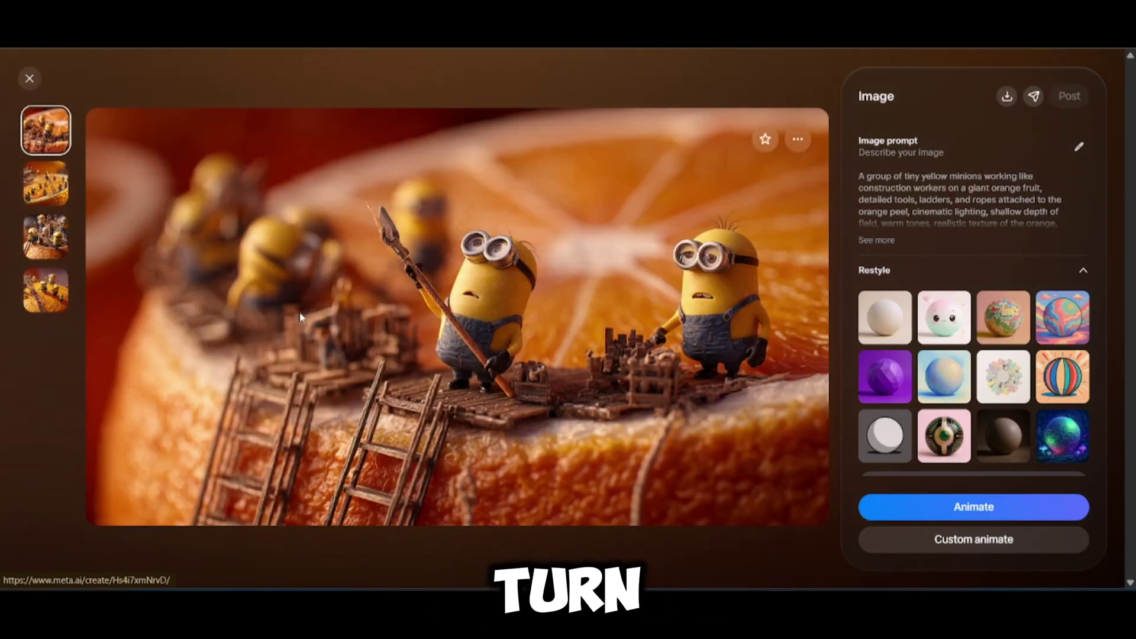
click(26, 78)
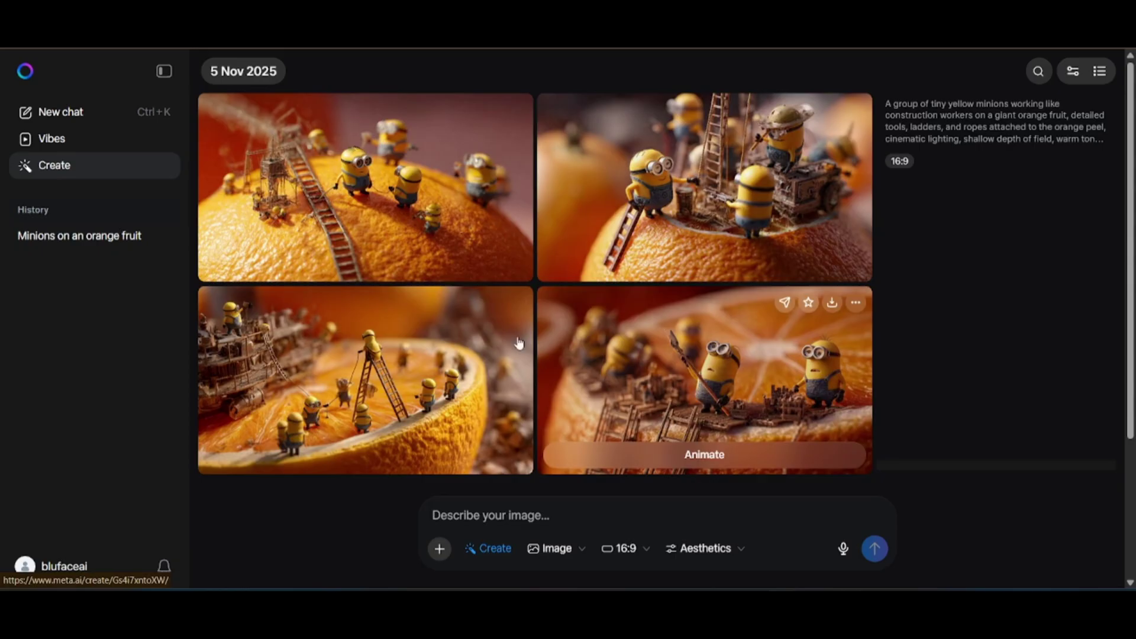
Animate the orange-slice minion image, then play the new video and close it
click(366, 454)
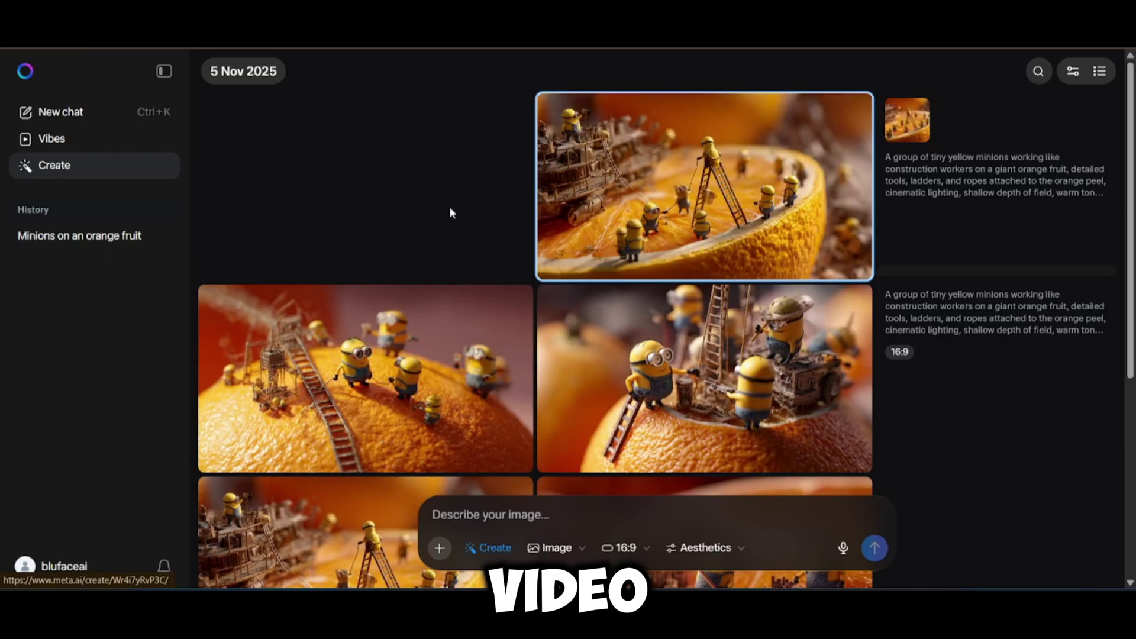
click(640, 205)
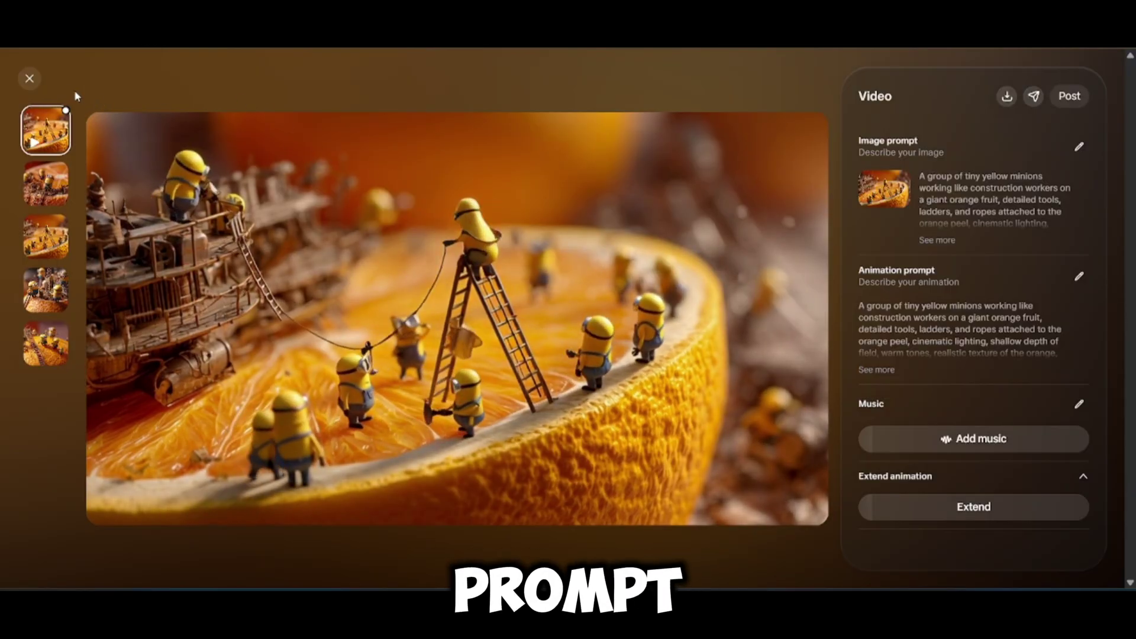
click(28, 79)
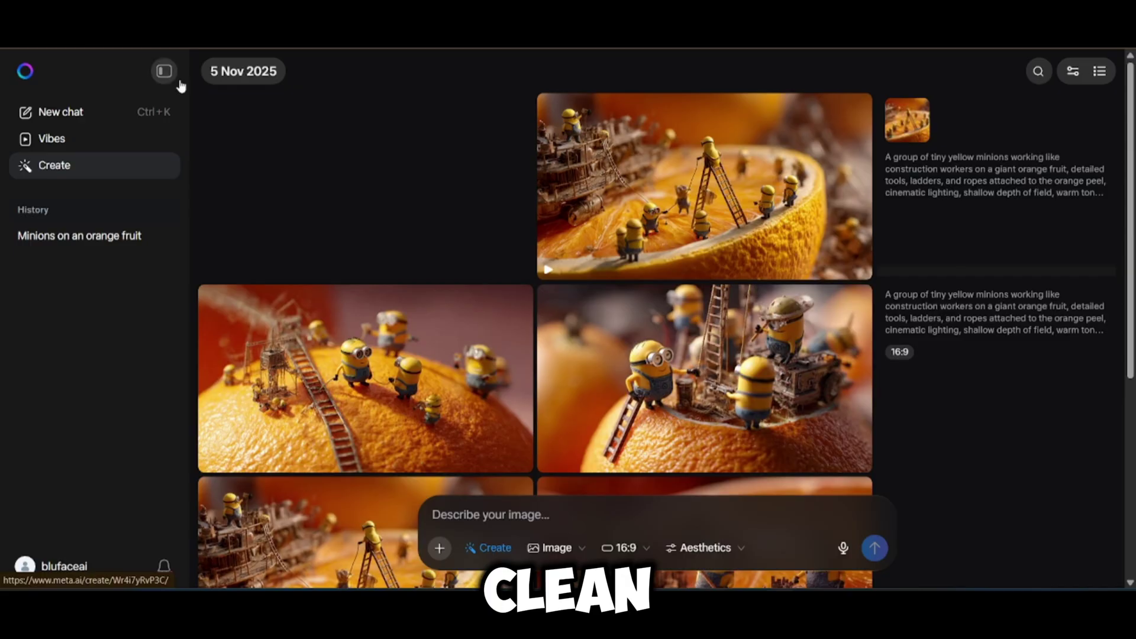
Animate the ladder-and-machine minion image, then watch the newest video and close it
mouse_move(826, 317)
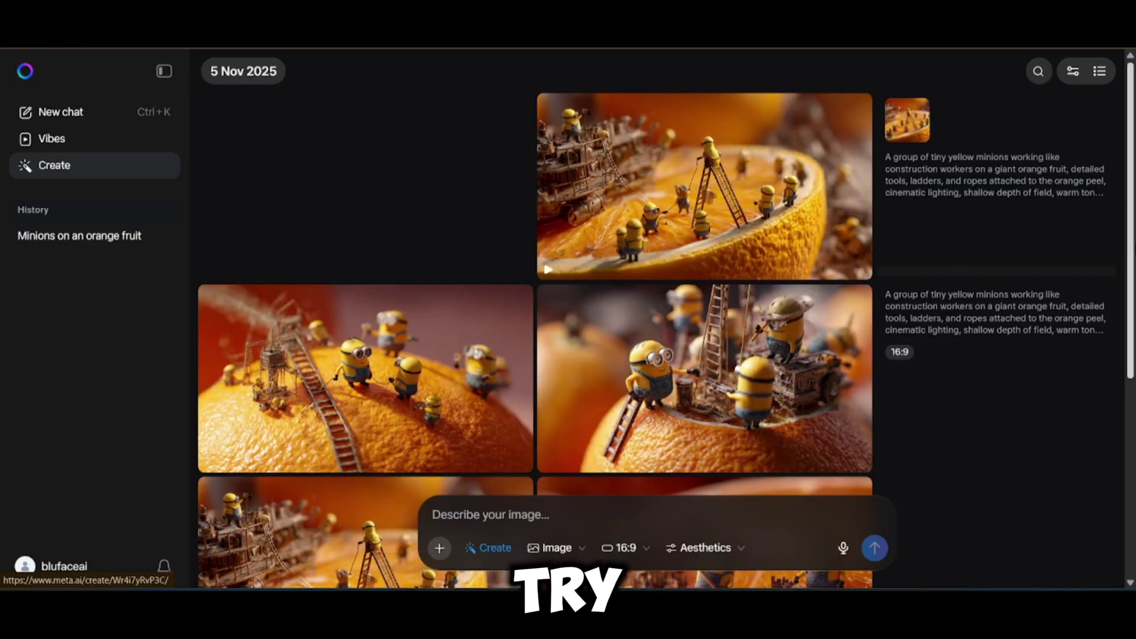
scroll(1130, 320, down, 2)
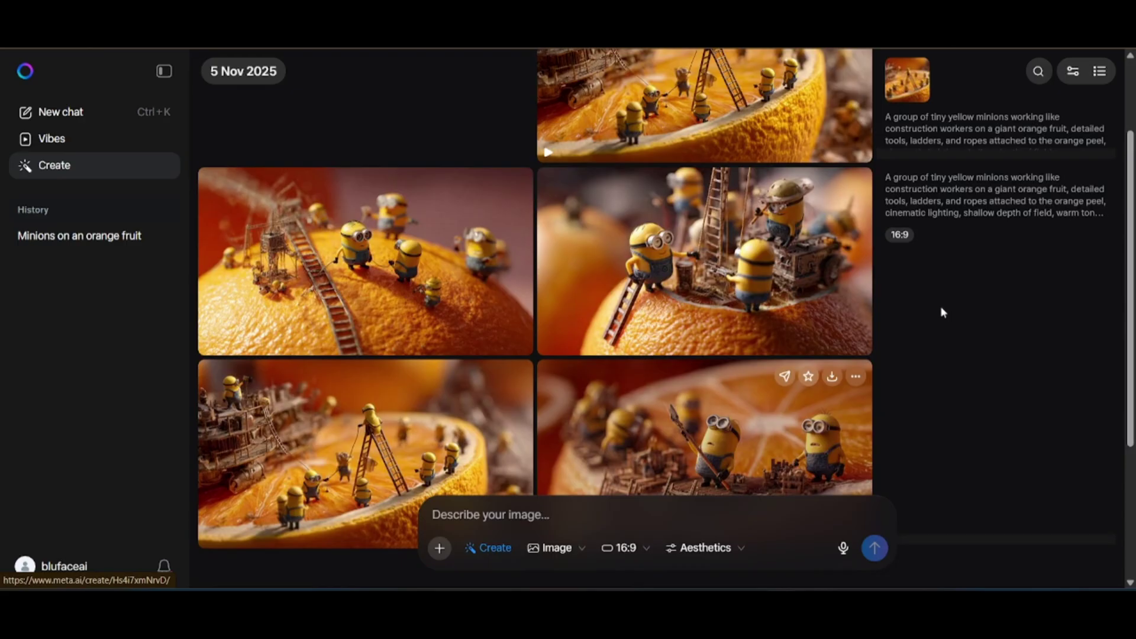
scroll(1099, 246, down, 1)
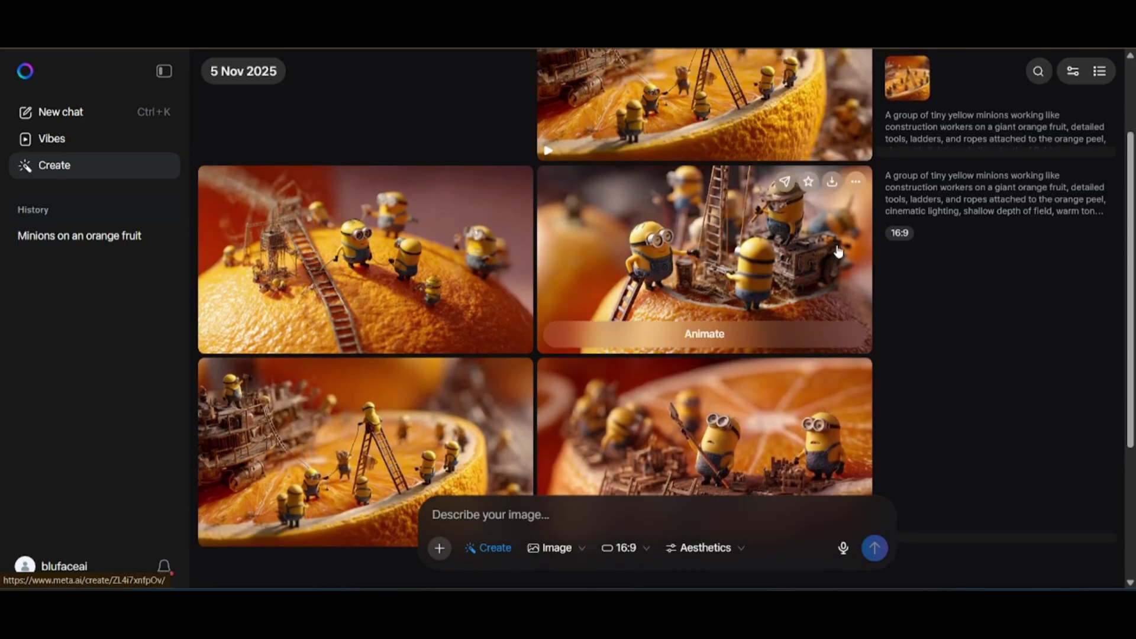
click(739, 330)
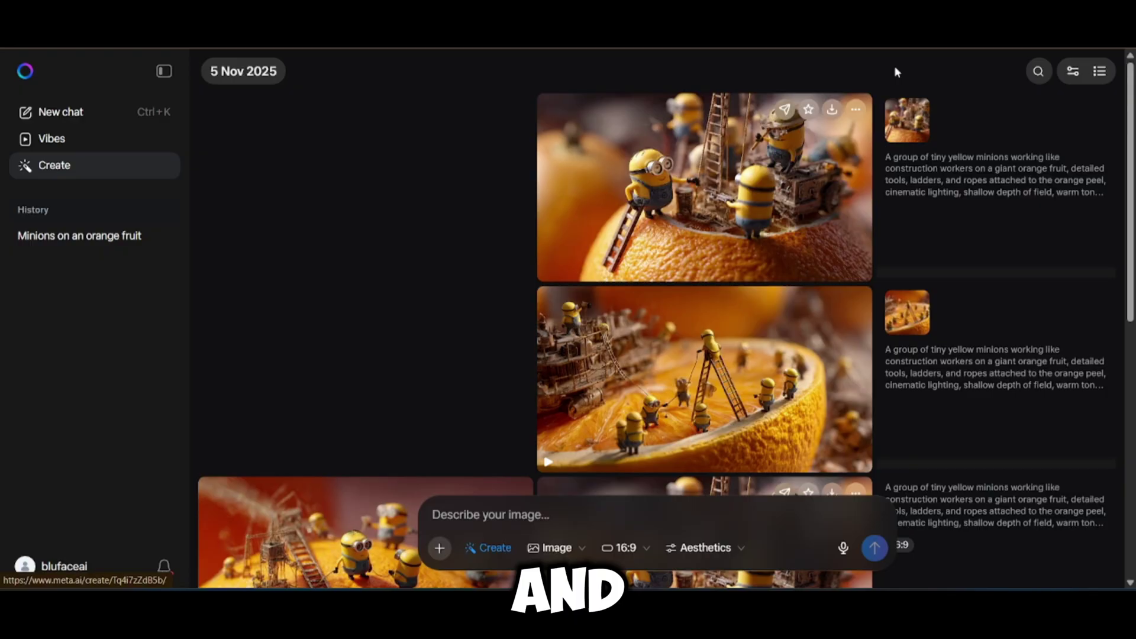
click(698, 216)
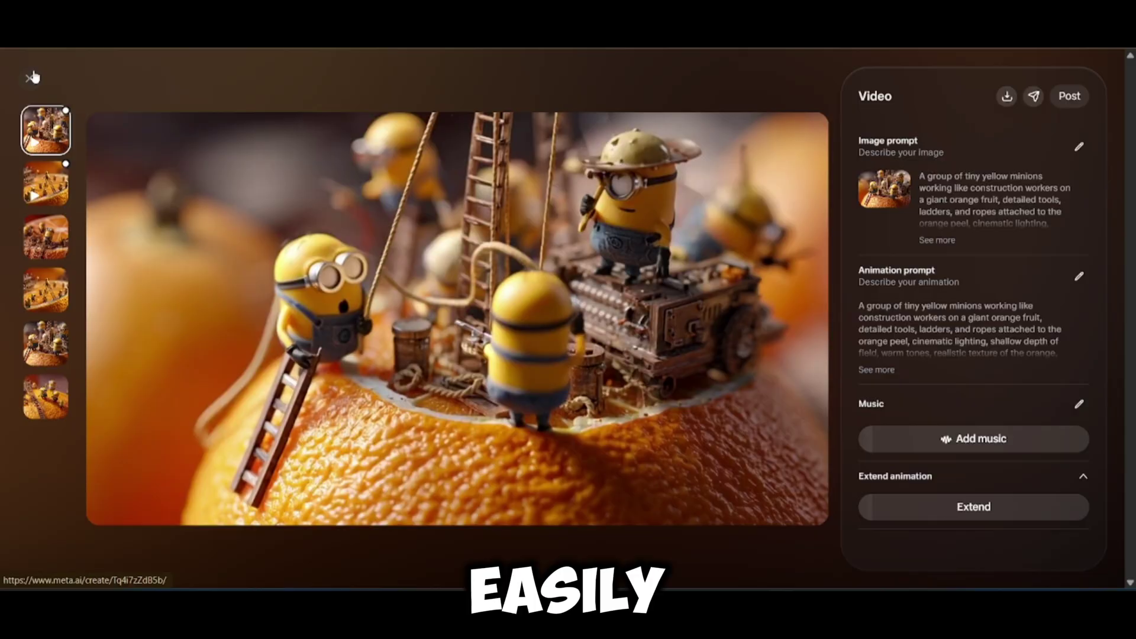
click(31, 77)
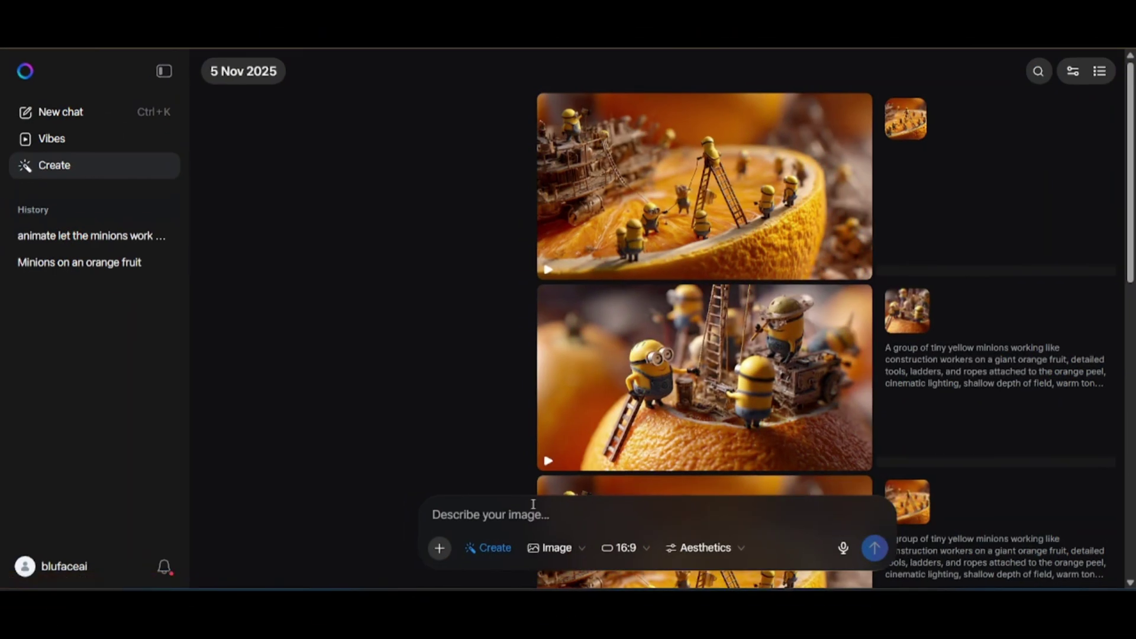
Generate the orange-haired poolside woman images, view them full size, and download the lower-right one
text(a i)
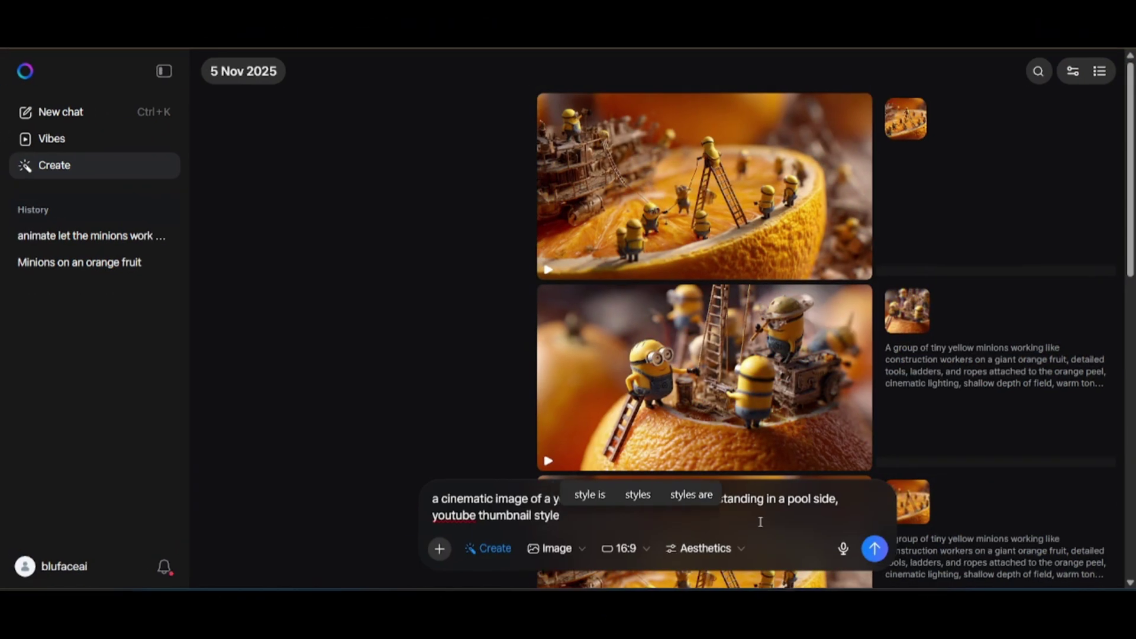
key(Return)
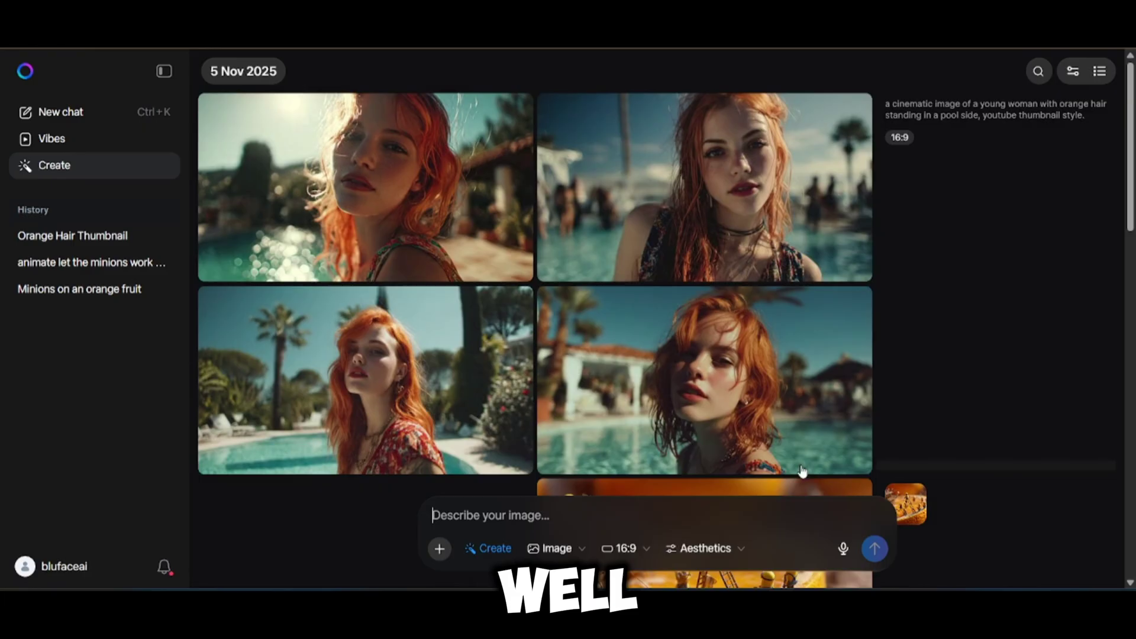
mouse_move(699, 386)
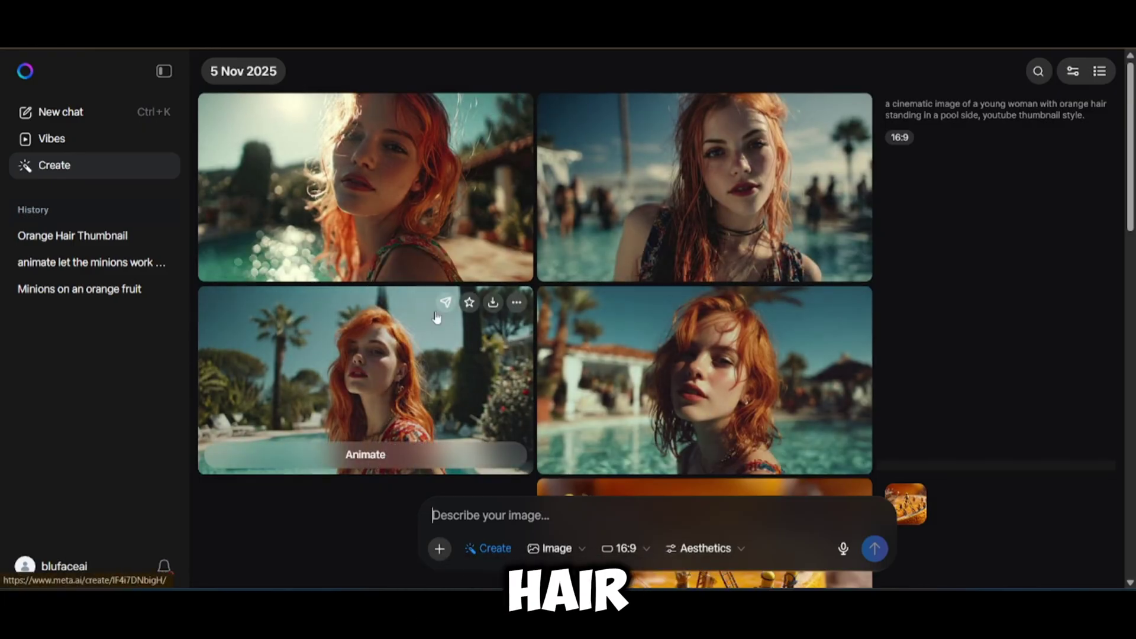
click(438, 181)
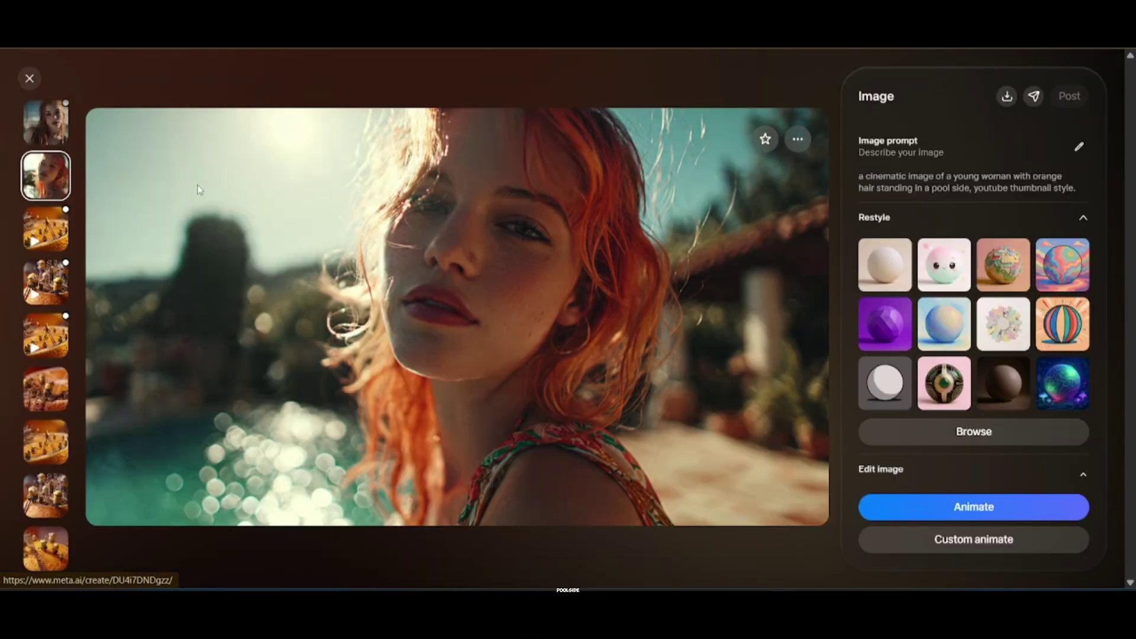
click(47, 133)
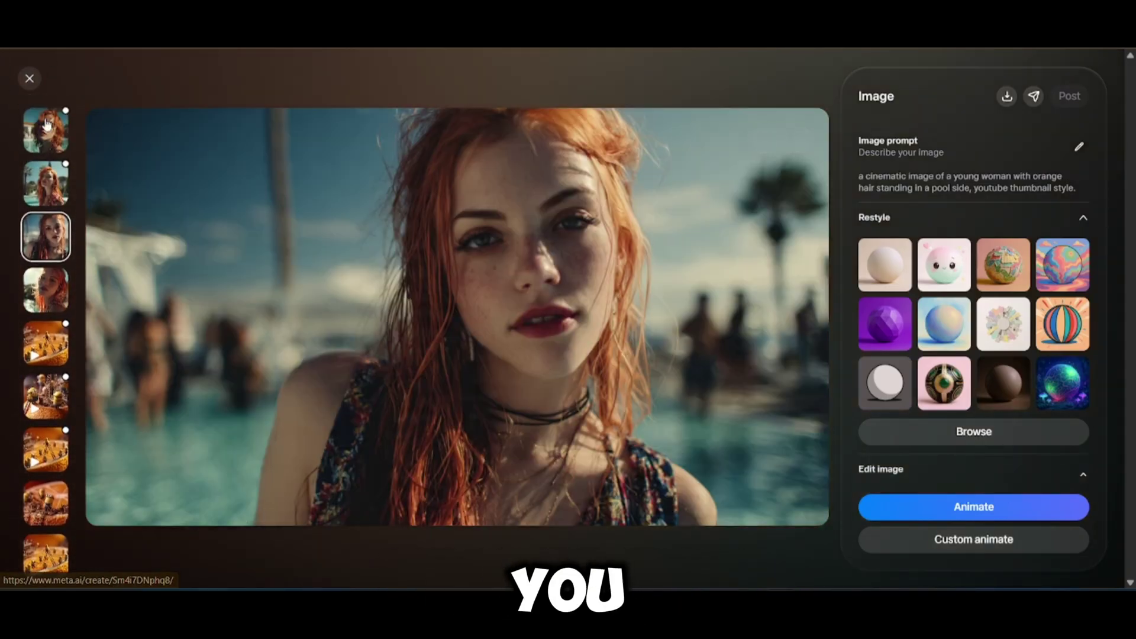
click(46, 183)
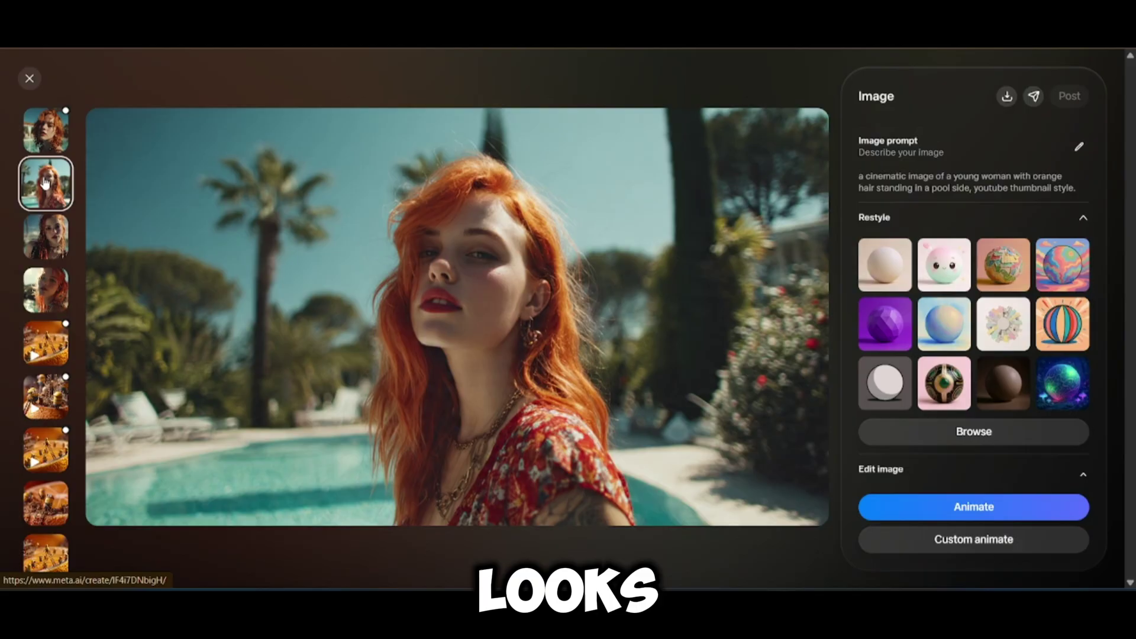
click(57, 138)
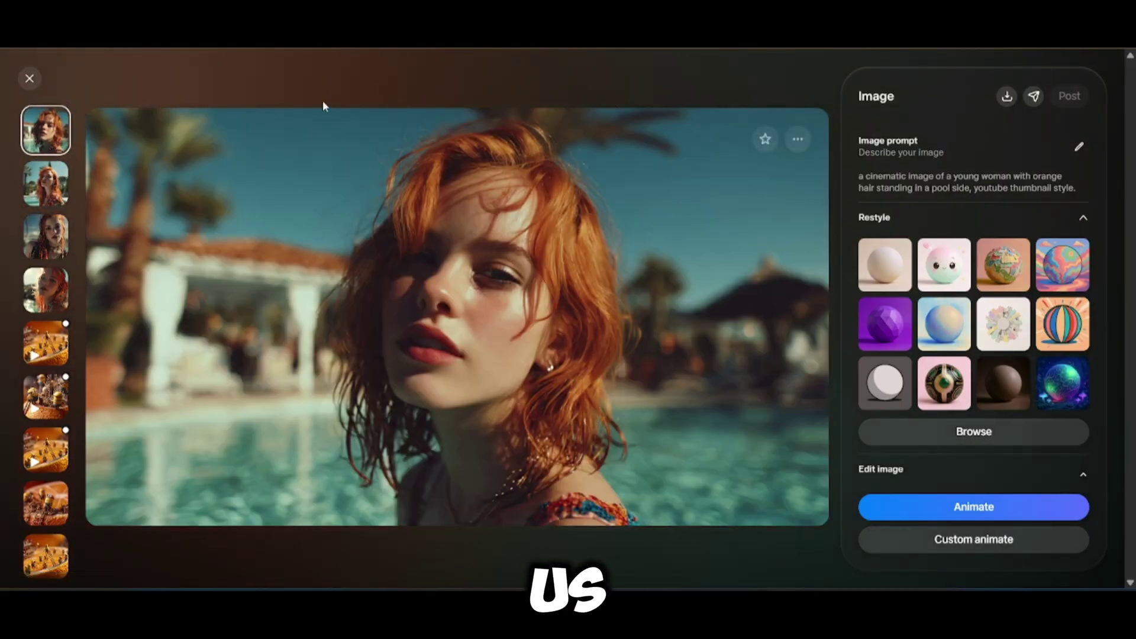
click(26, 83)
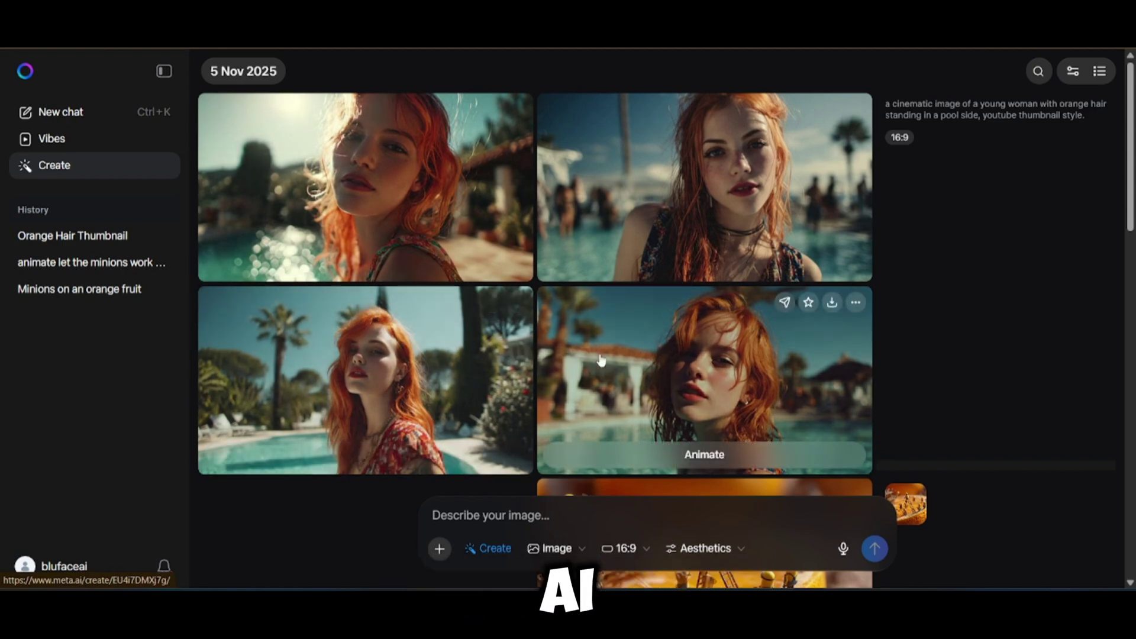
click(841, 303)
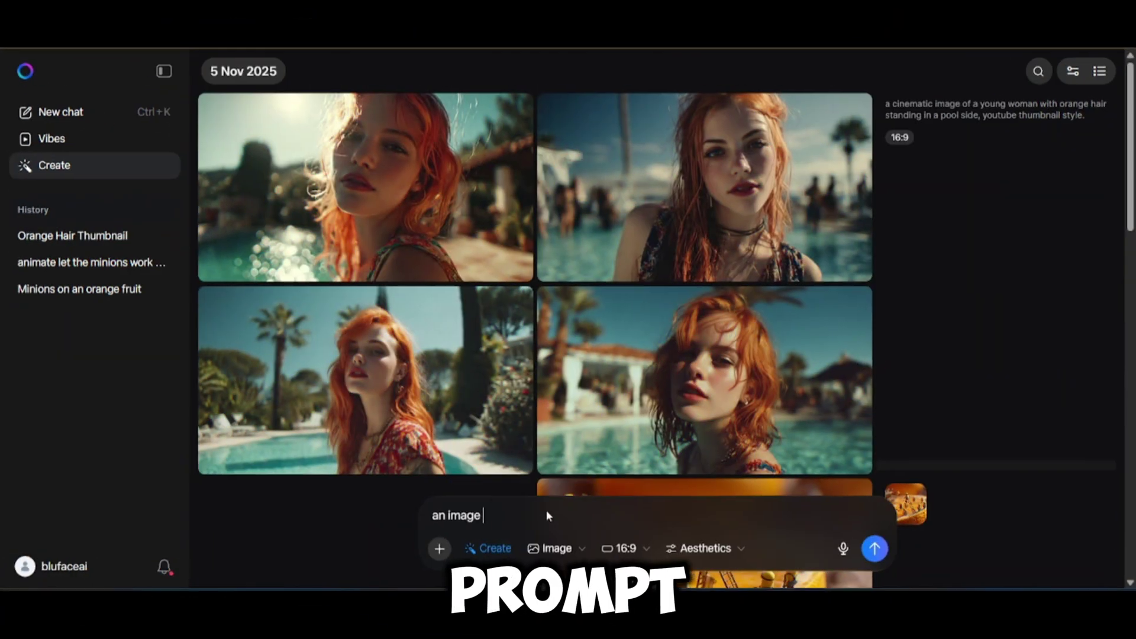
Generate images from the prompt 'an image of a german shepherd running'
text(of a german sherphard)
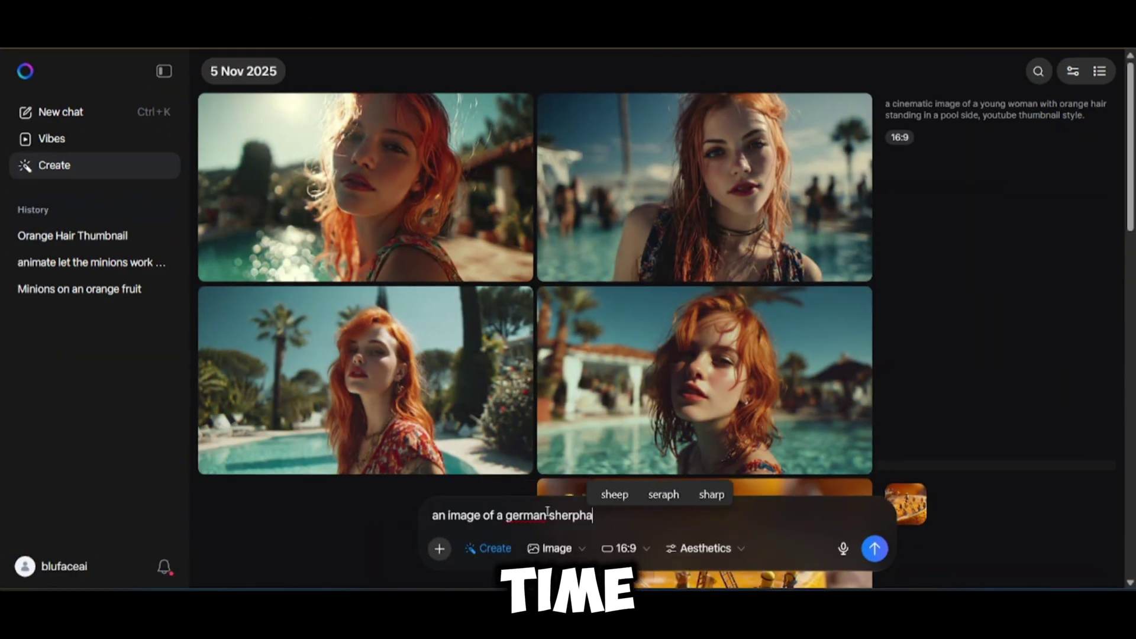
key(BackSpace)
key(BackSpace)
key(BackSpace)
key(BackSpace)
key(BackSpace)
key(BackSpace)
key(BackSpace)
text(epherd running)
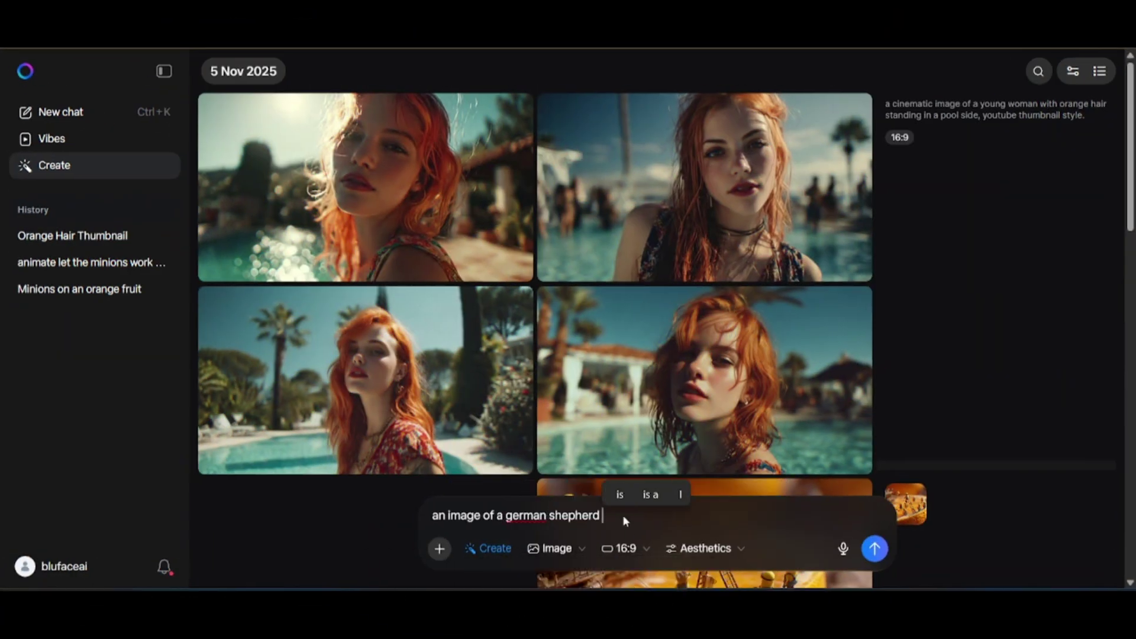
key(Return)
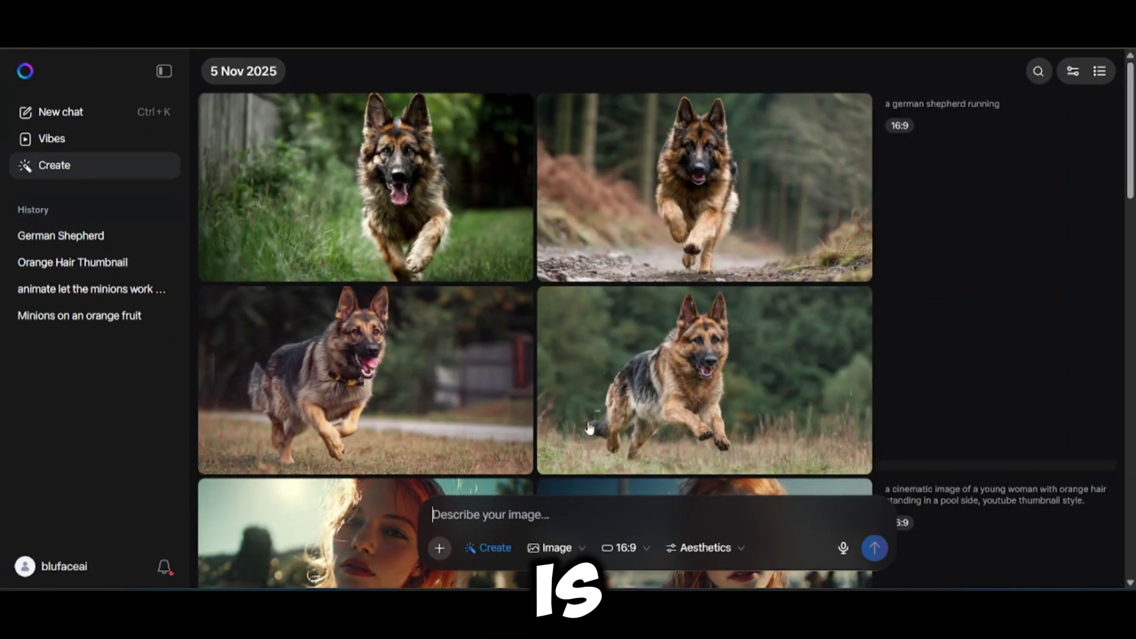
View each running German shepherd image full size: forest trail, dry grass, tall grass
click(485, 170)
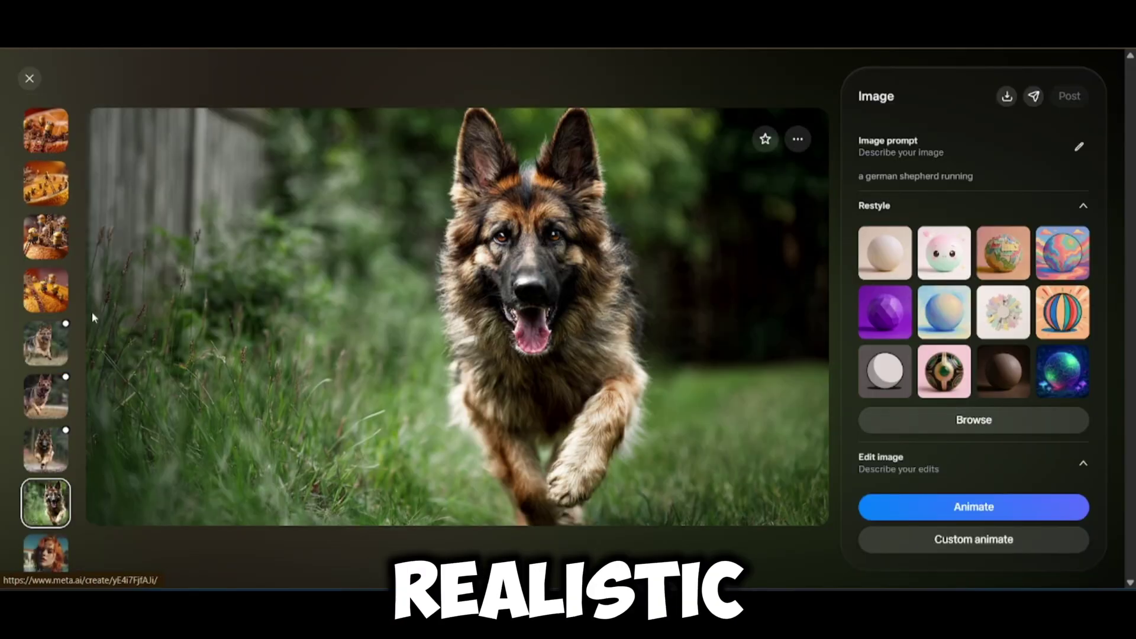
click(48, 444)
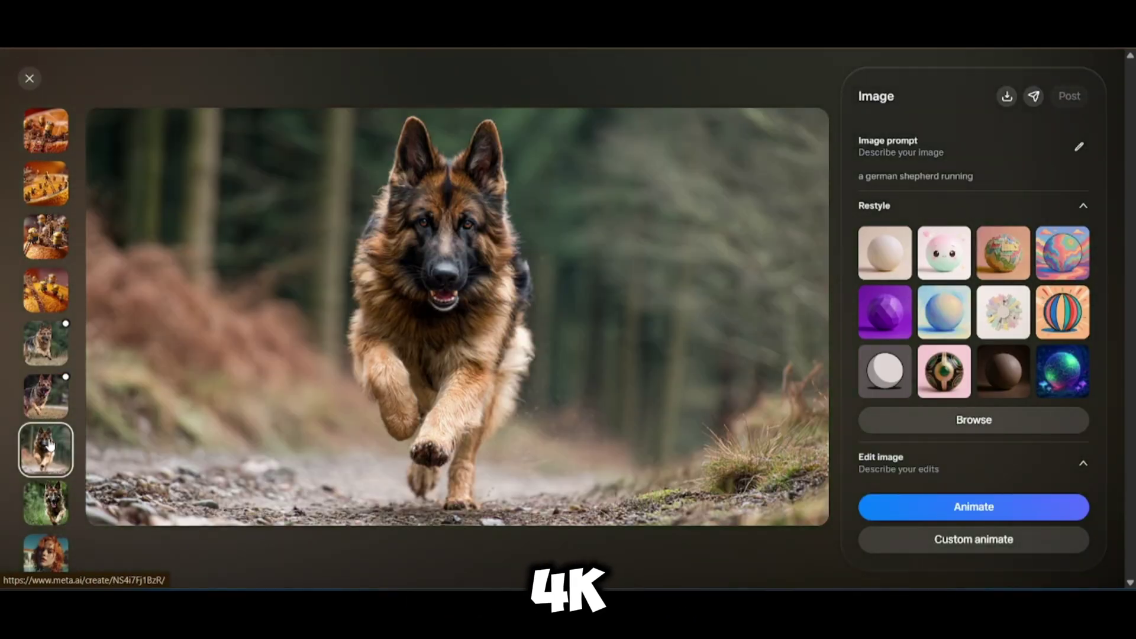
click(35, 407)
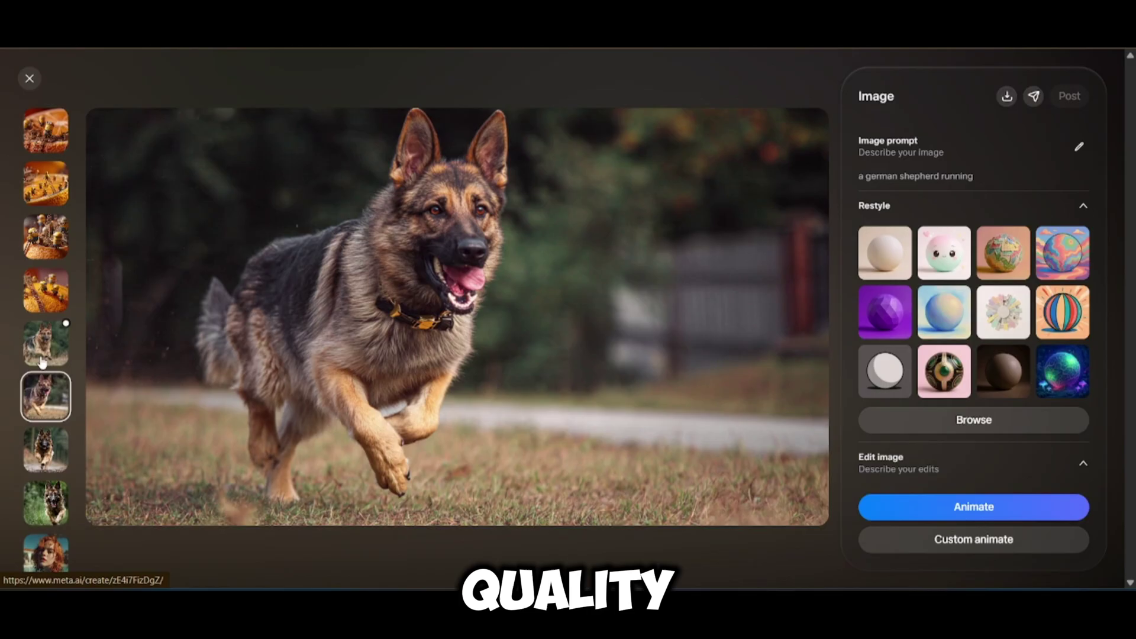
click(56, 348)
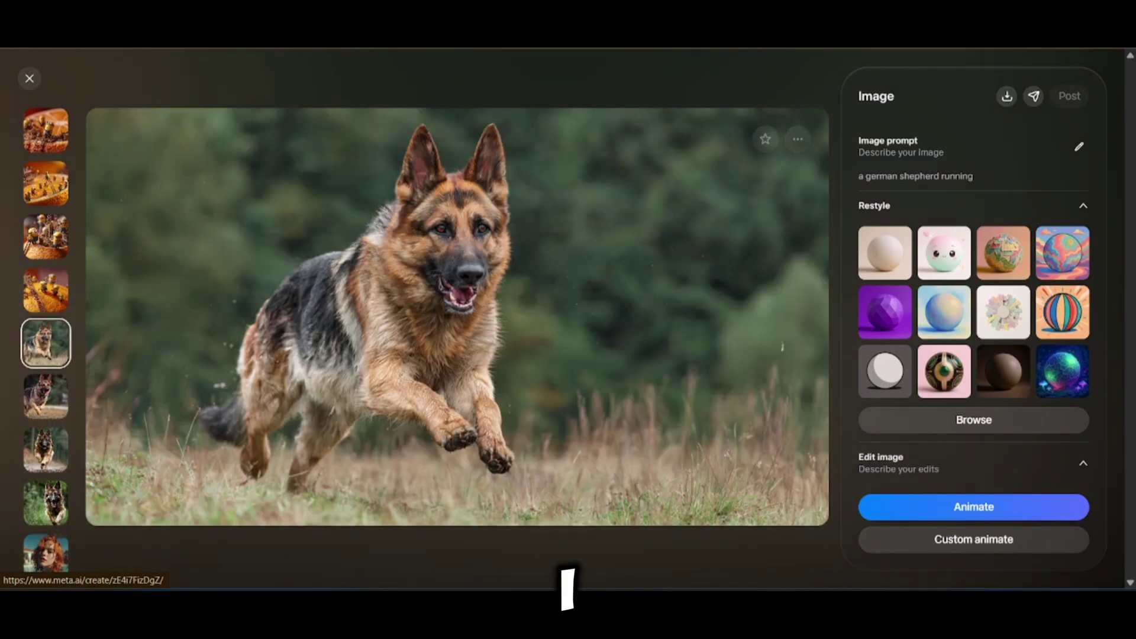
click(30, 79)
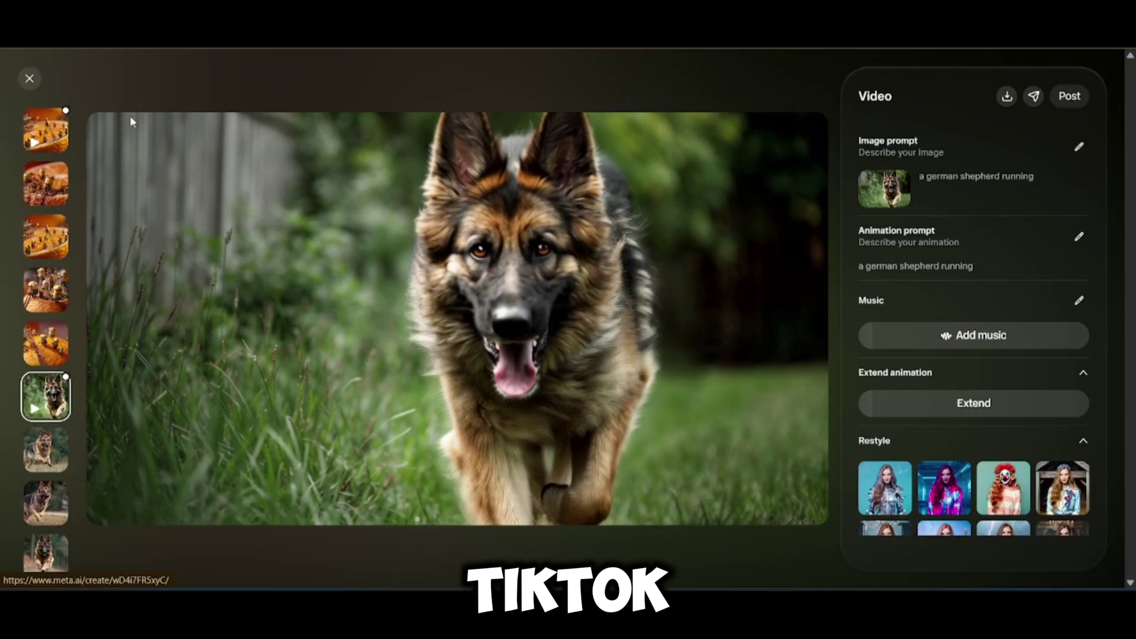
Close the German shepherd video viewer
click(30, 78)
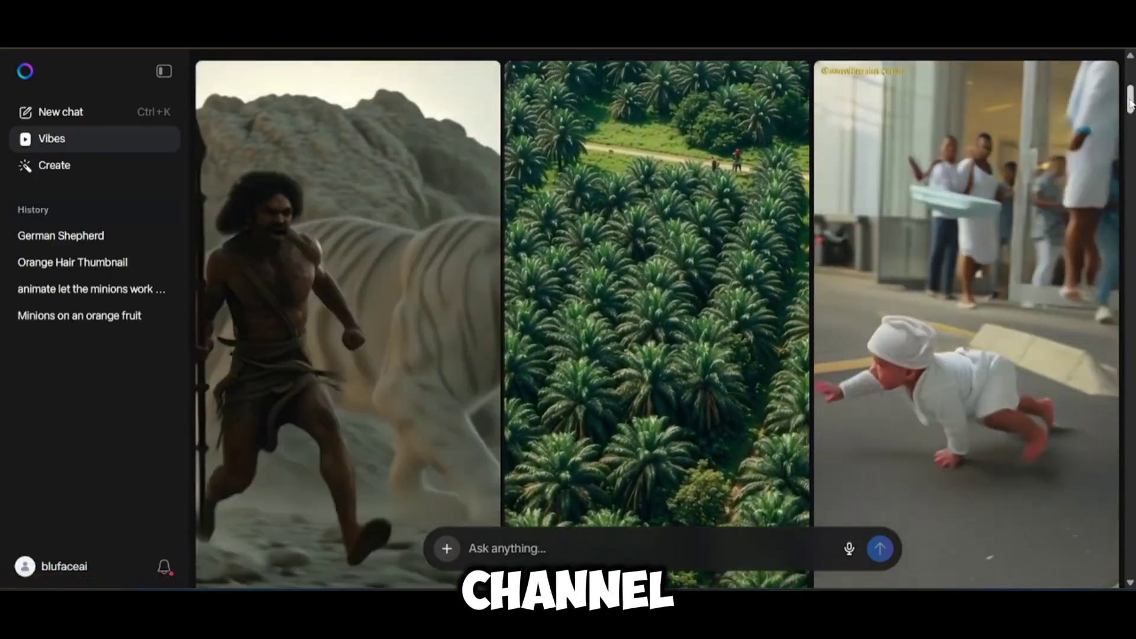
Scroll further down the Vibes feed of shared generated videos
drag(1131, 89, 1129, 119)
scroll(1130, 117, down, 5)
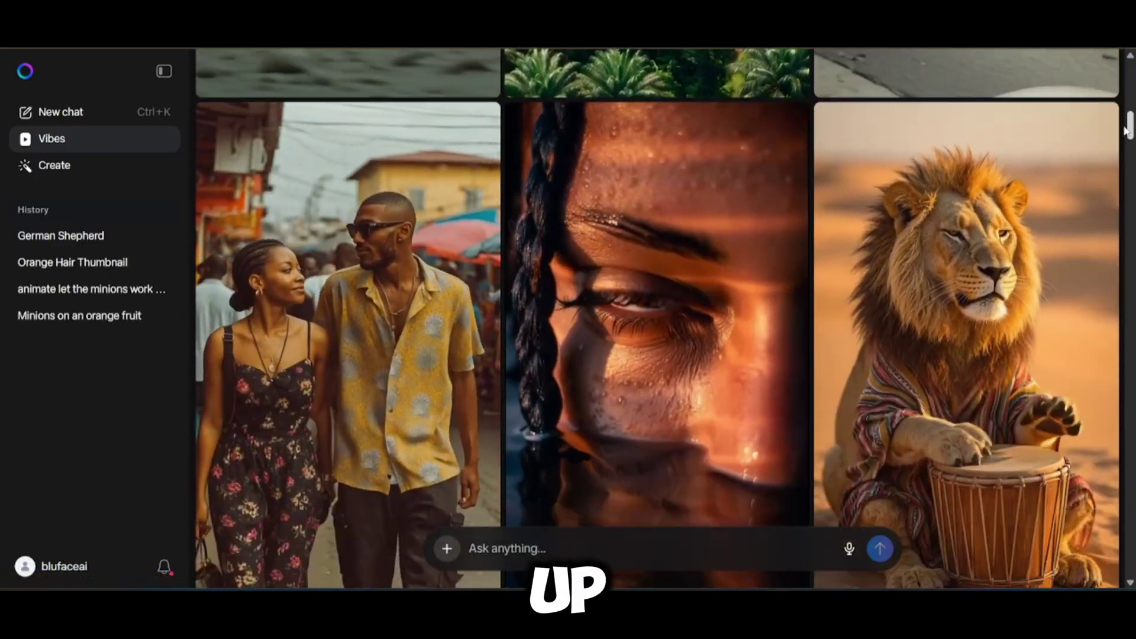
scroll(1127, 132, down, 5)
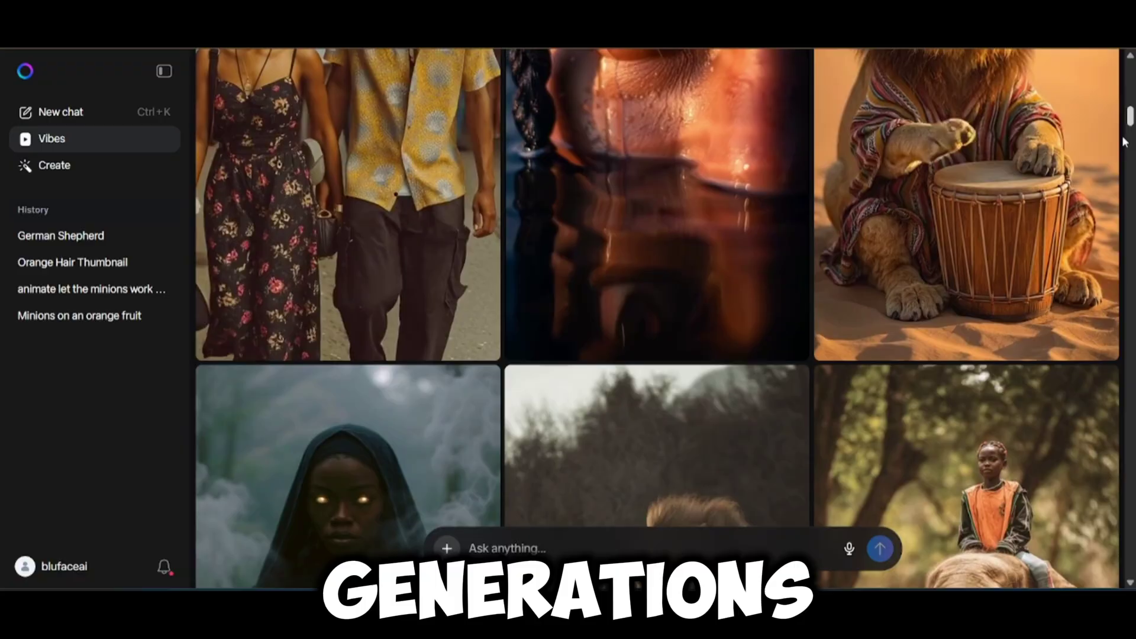
scroll(1124, 149, down, 8)
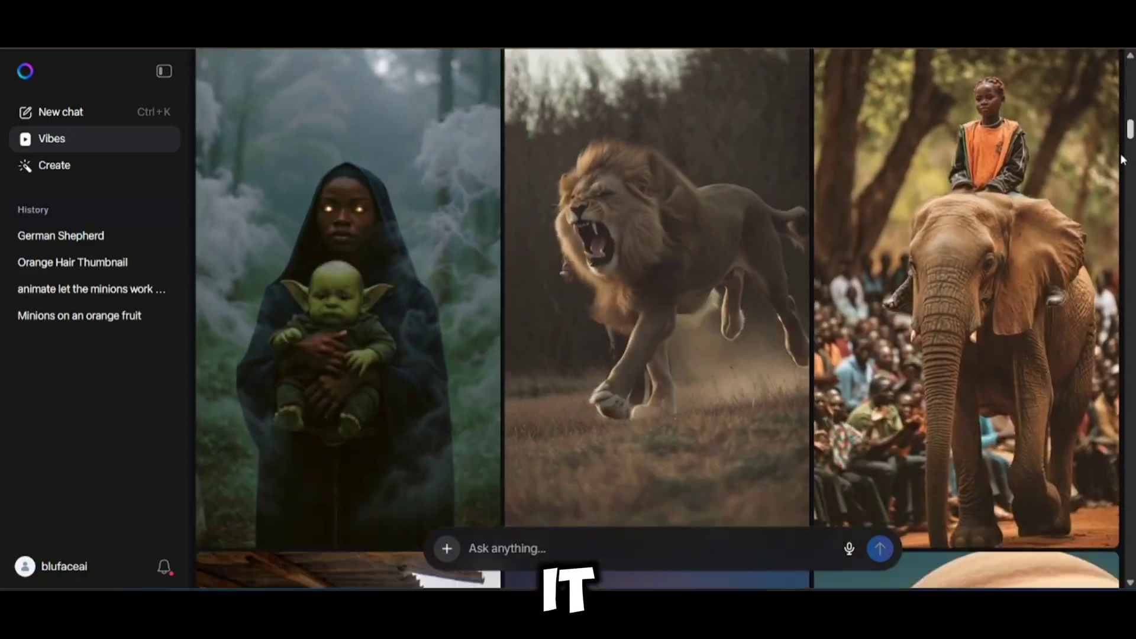
scroll(1121, 171, down, 3)
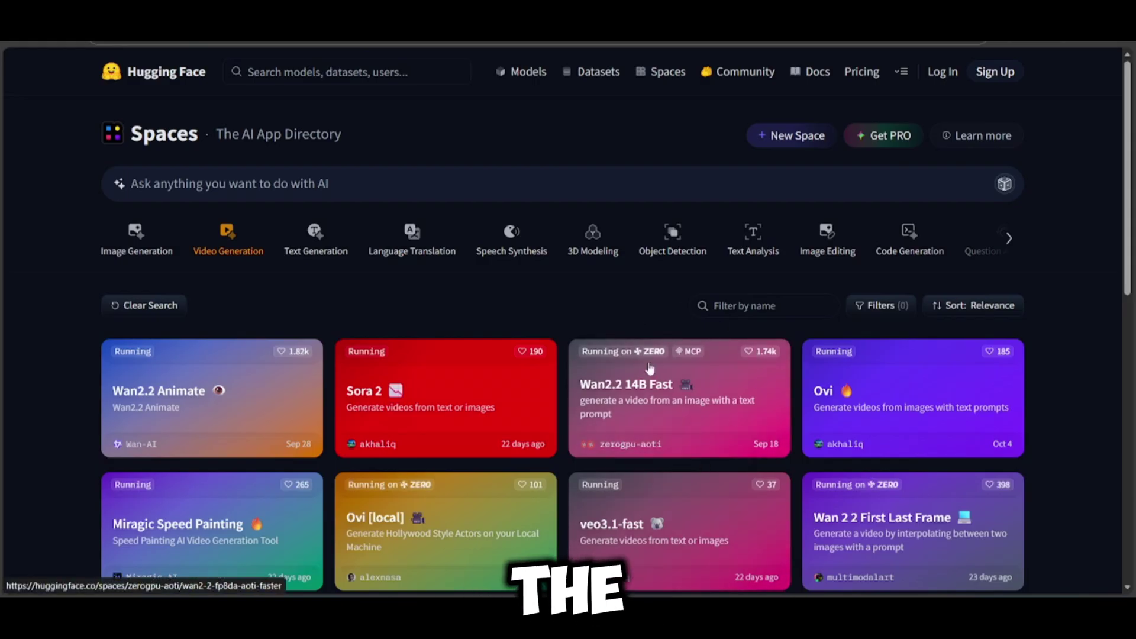
Open the Wan2.2 14B Fast space and look over its Examples before returning to the top
click(695, 378)
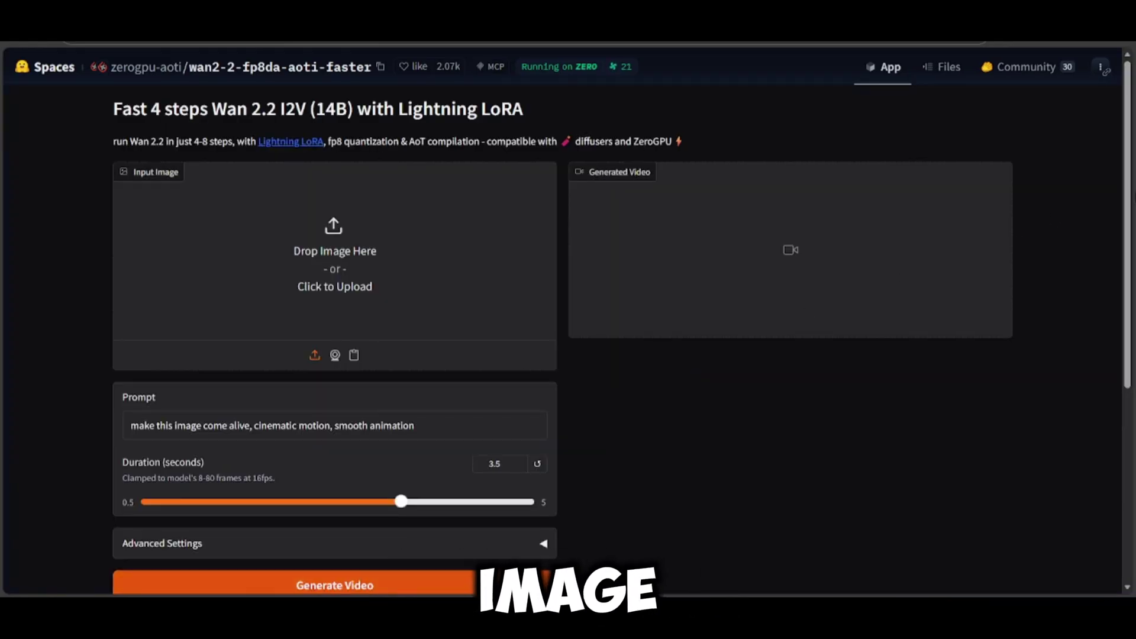
scroll(1132, 388, down, 3)
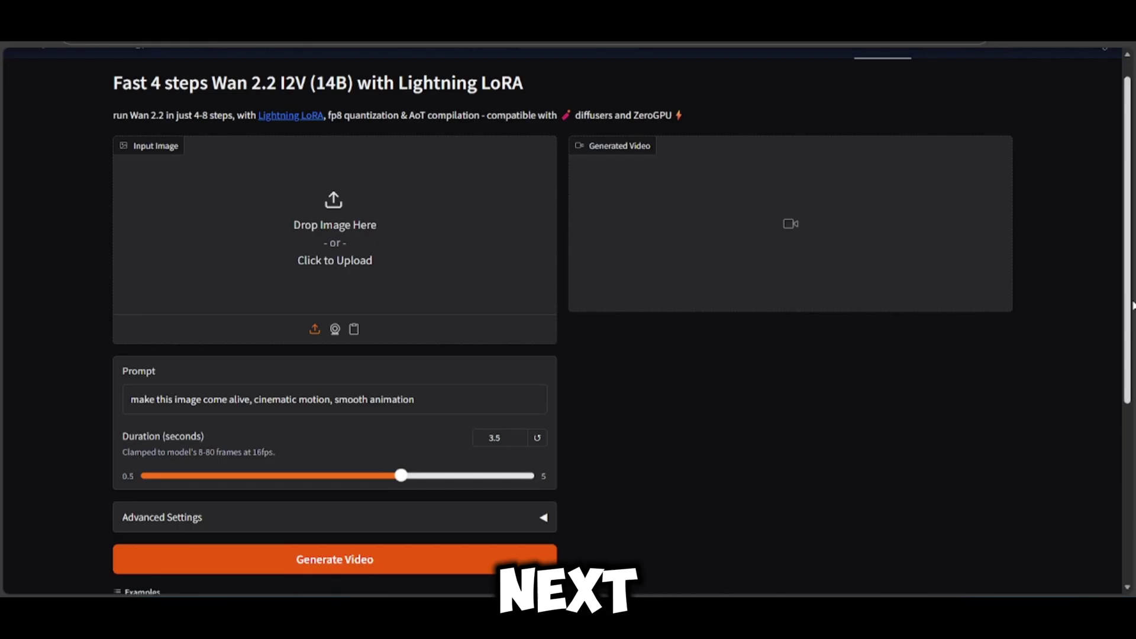
drag(1131, 387, 1132, 497)
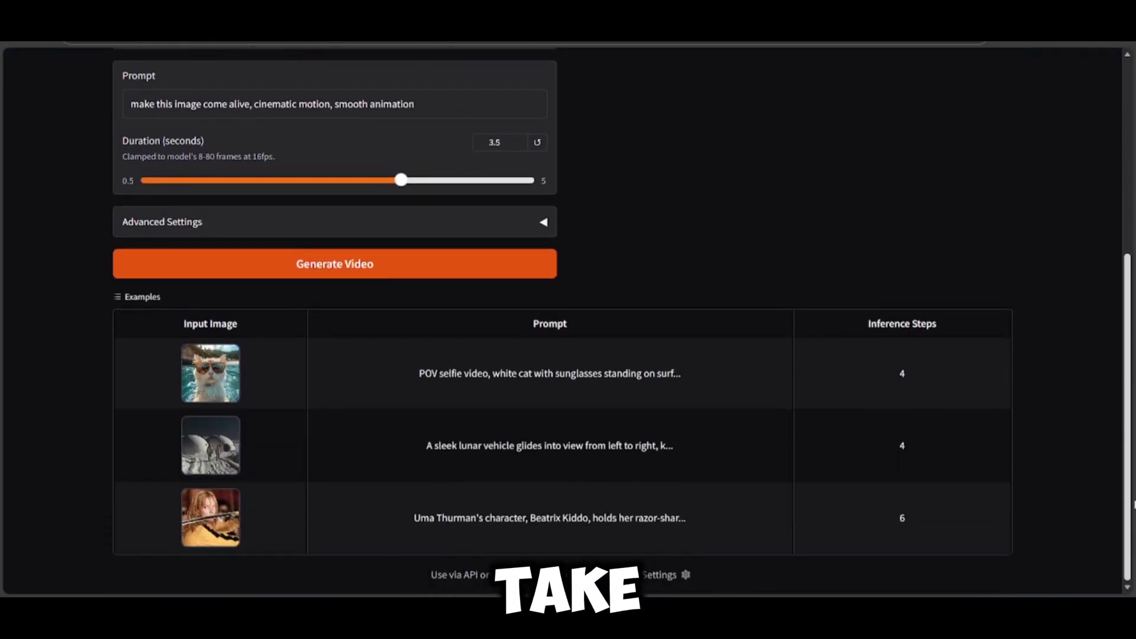
scroll(1134, 484, up, 5)
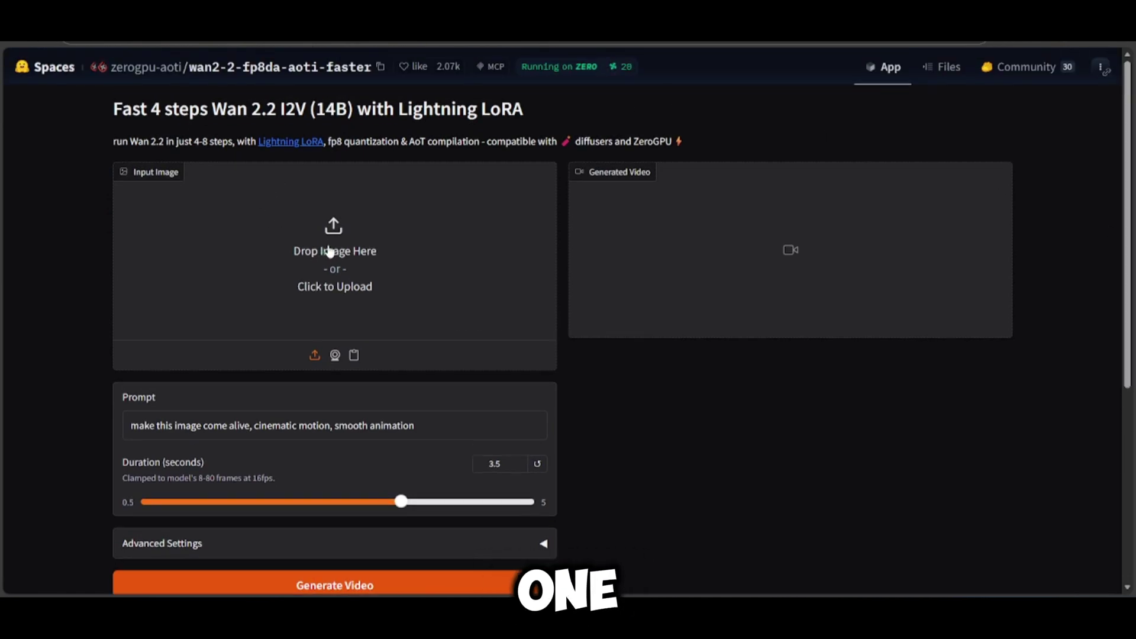
Upload a_cinematic_image_of_a_young_woman as the Input Image
click(332, 245)
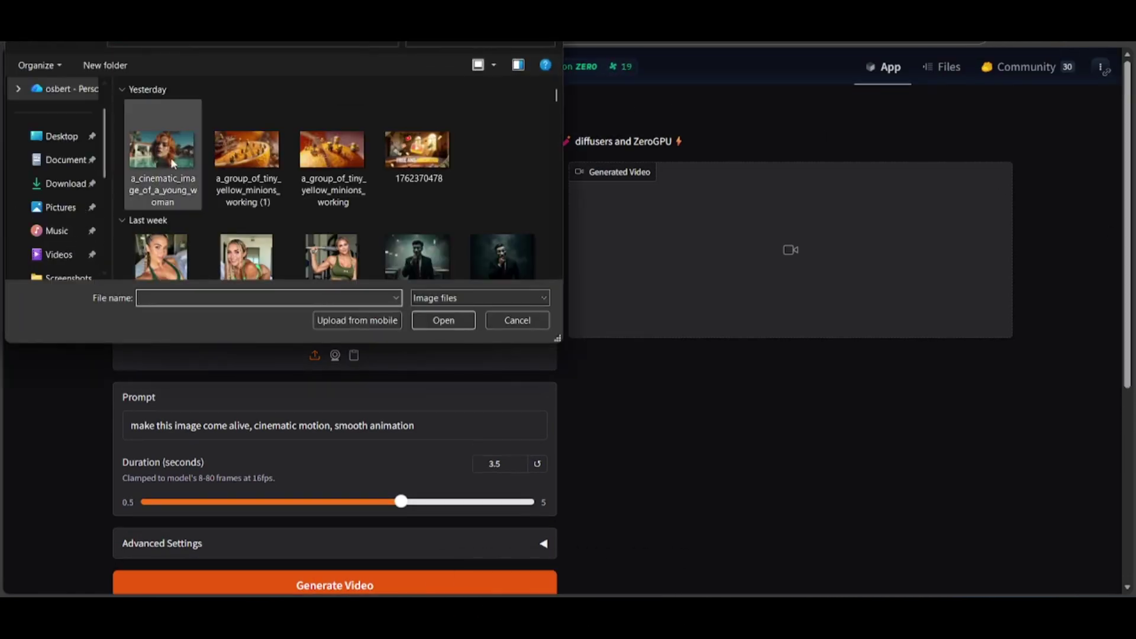
click(438, 320)
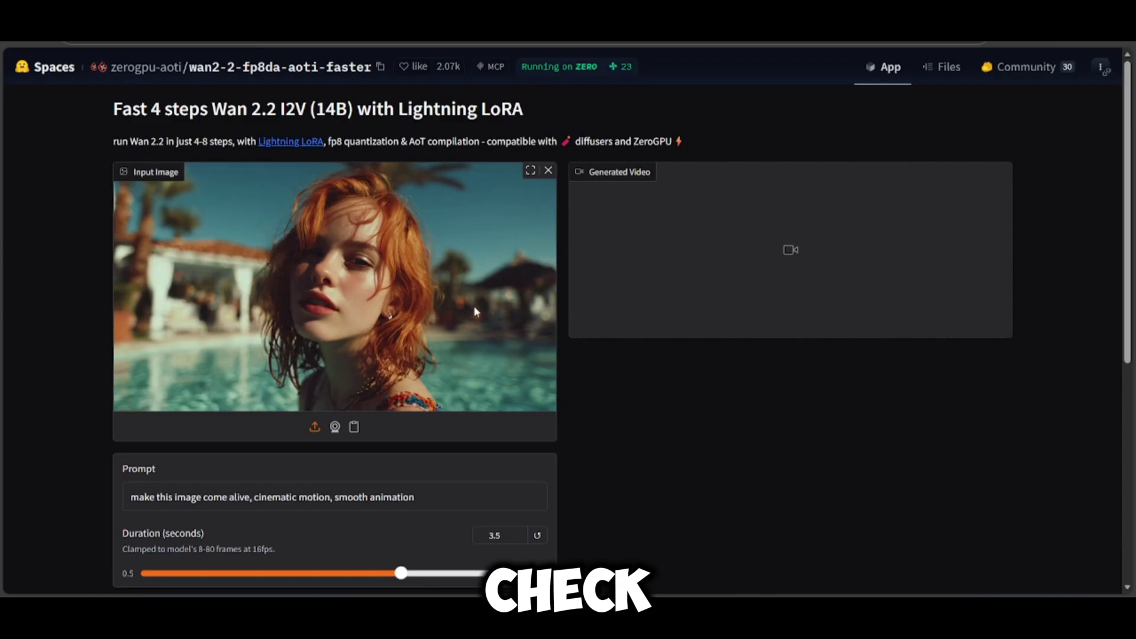
scroll(608, 347, down, 3)
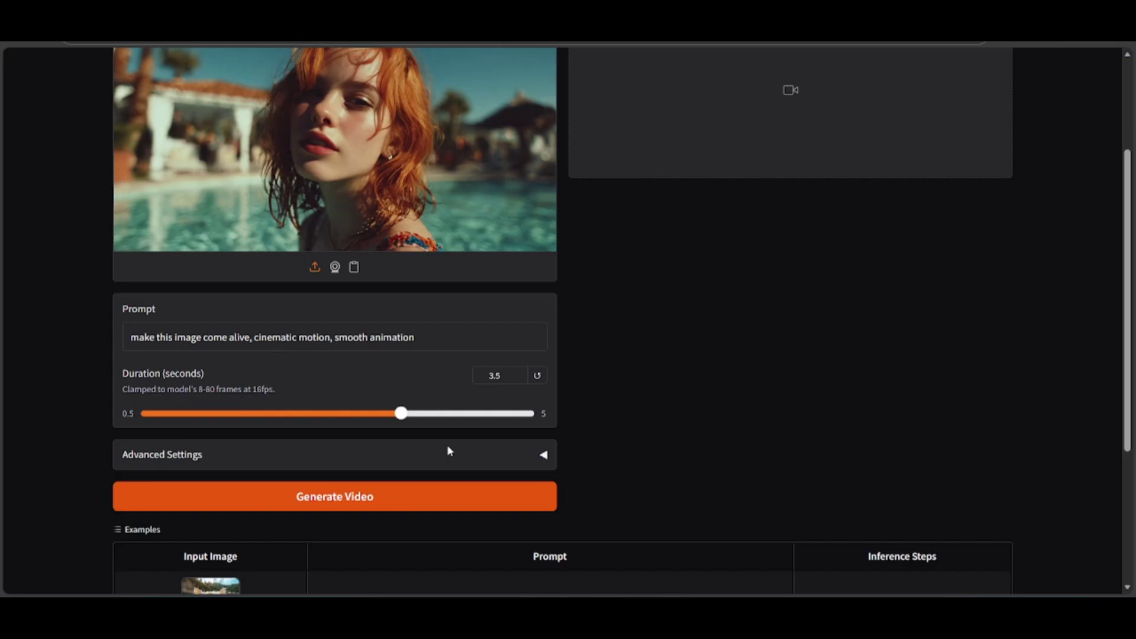
Expand the Advanced Settings to review them, then collapse them again
click(548, 455)
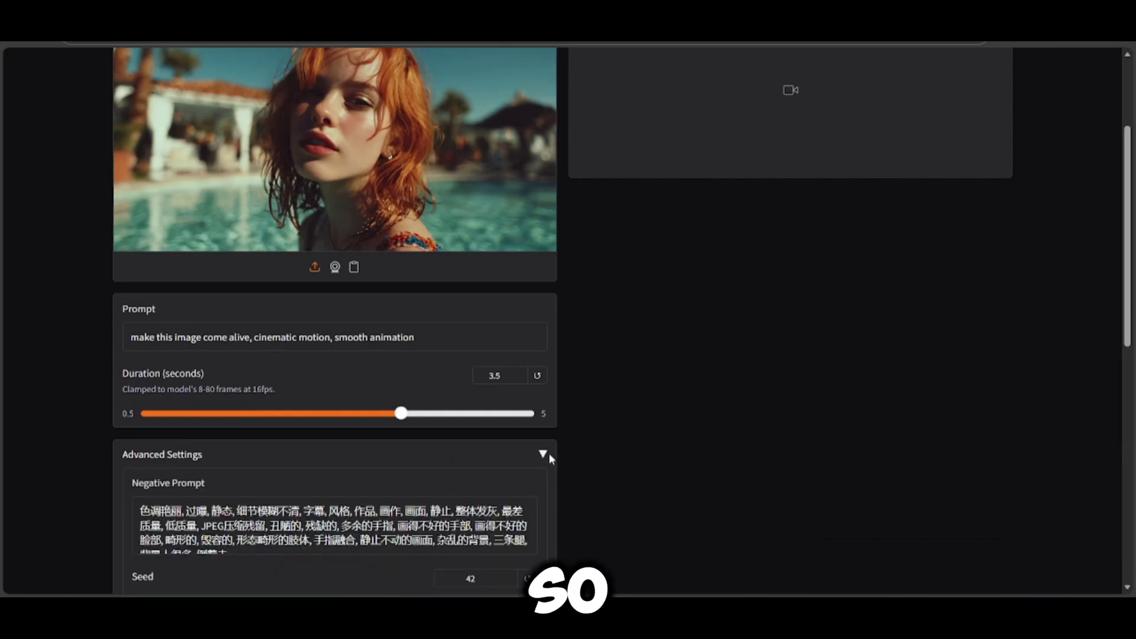
drag(1132, 302, 1108, 361)
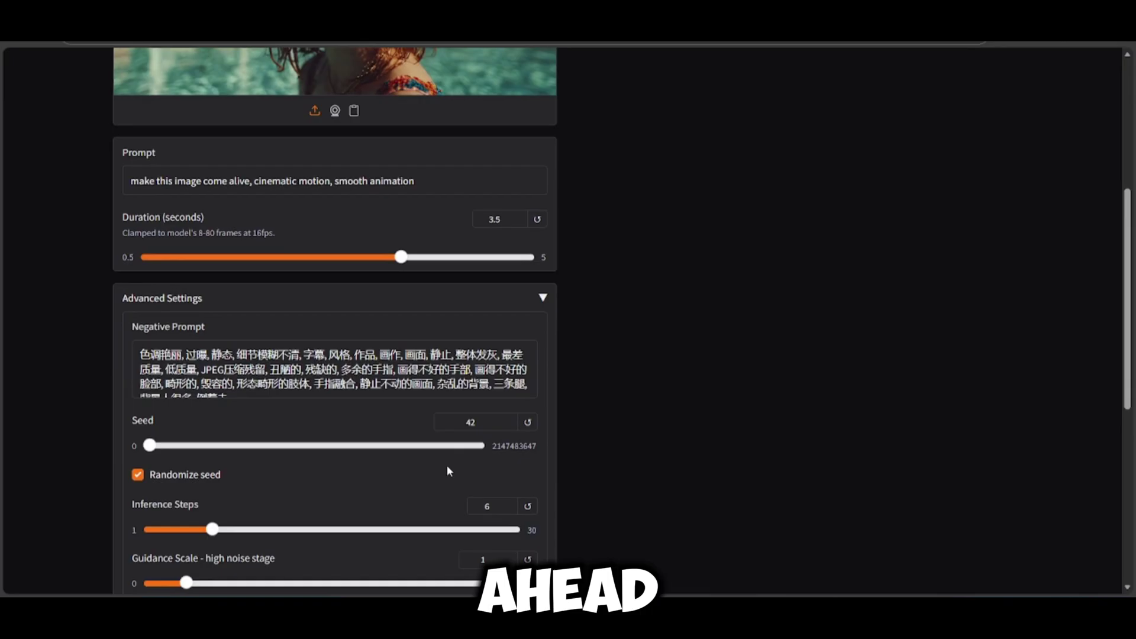
click(541, 299)
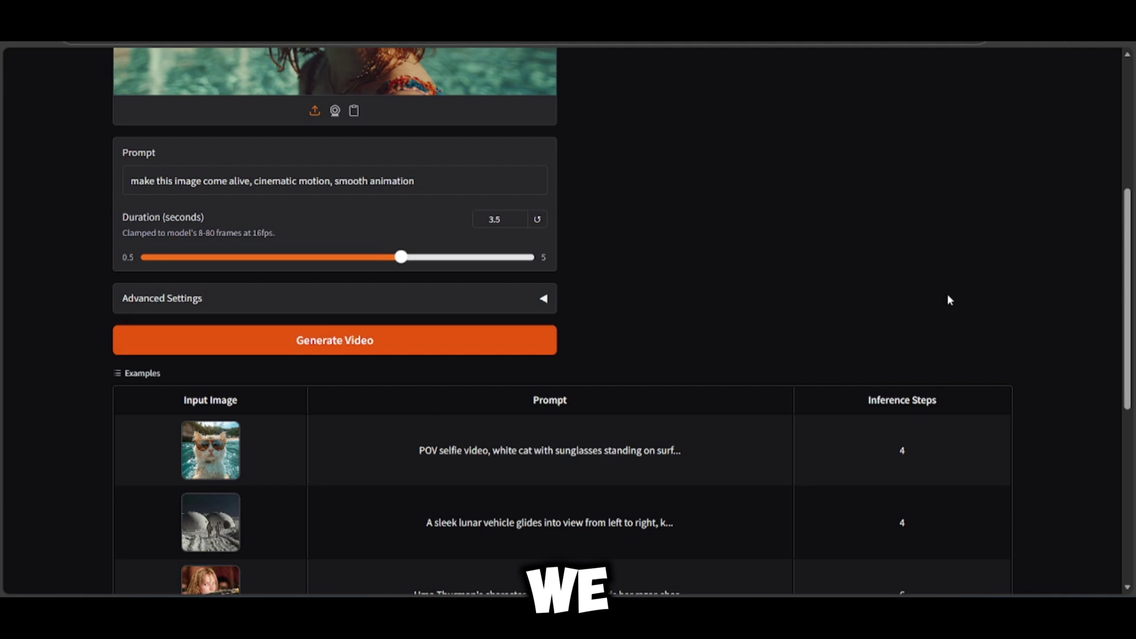
Download the finished poolside woman video as an MP4 file
drag(1131, 301, 1121, 145)
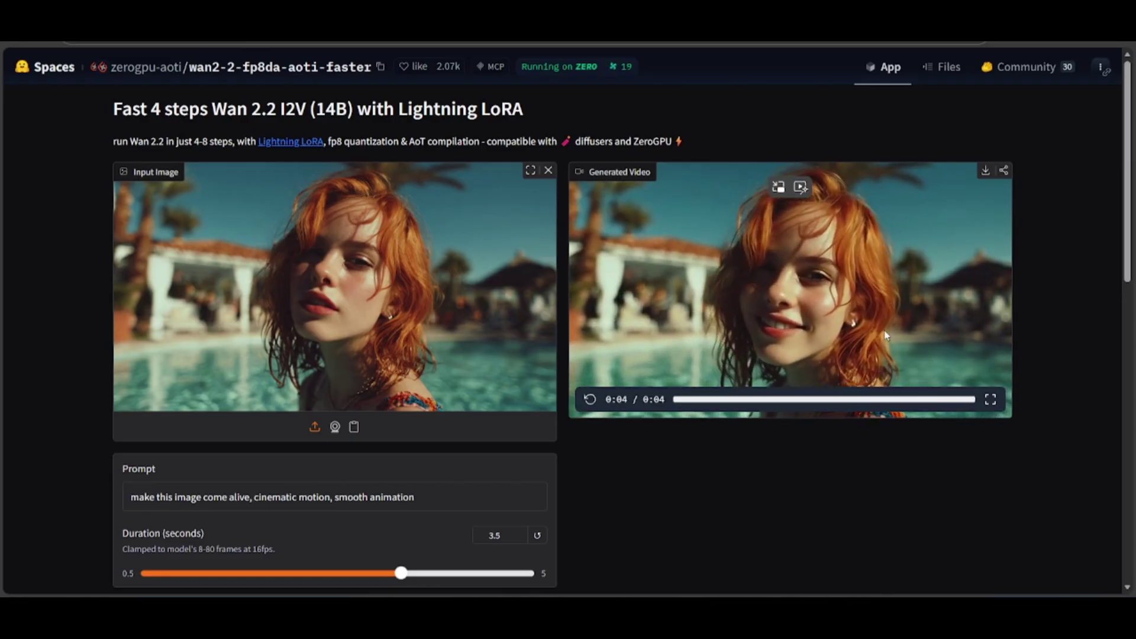
drag(1128, 237, 1106, 71)
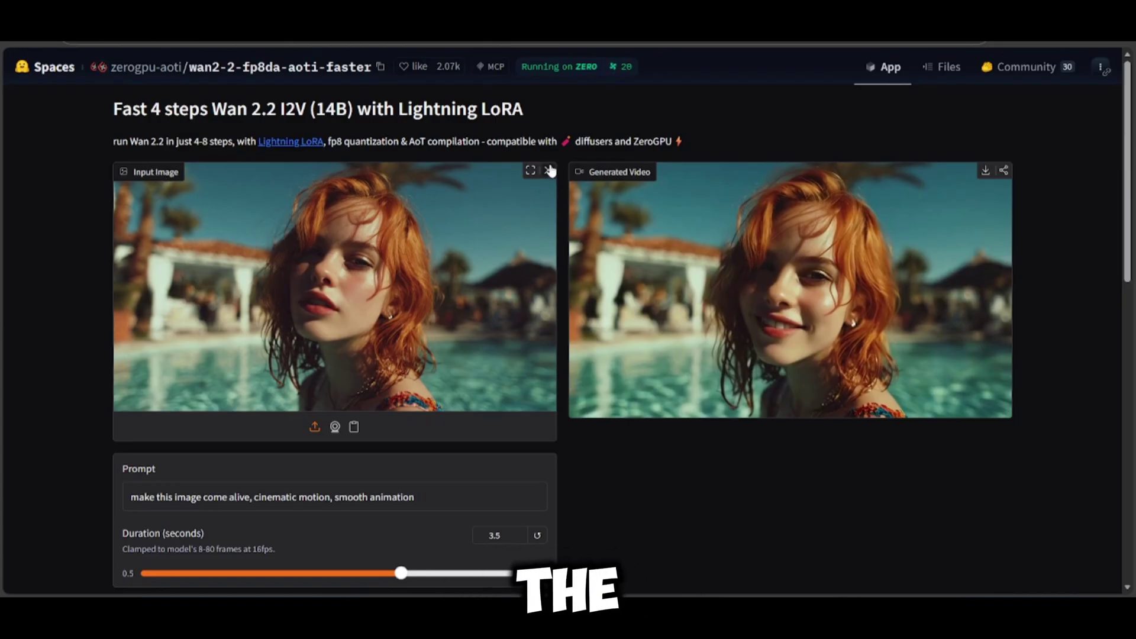
click(985, 173)
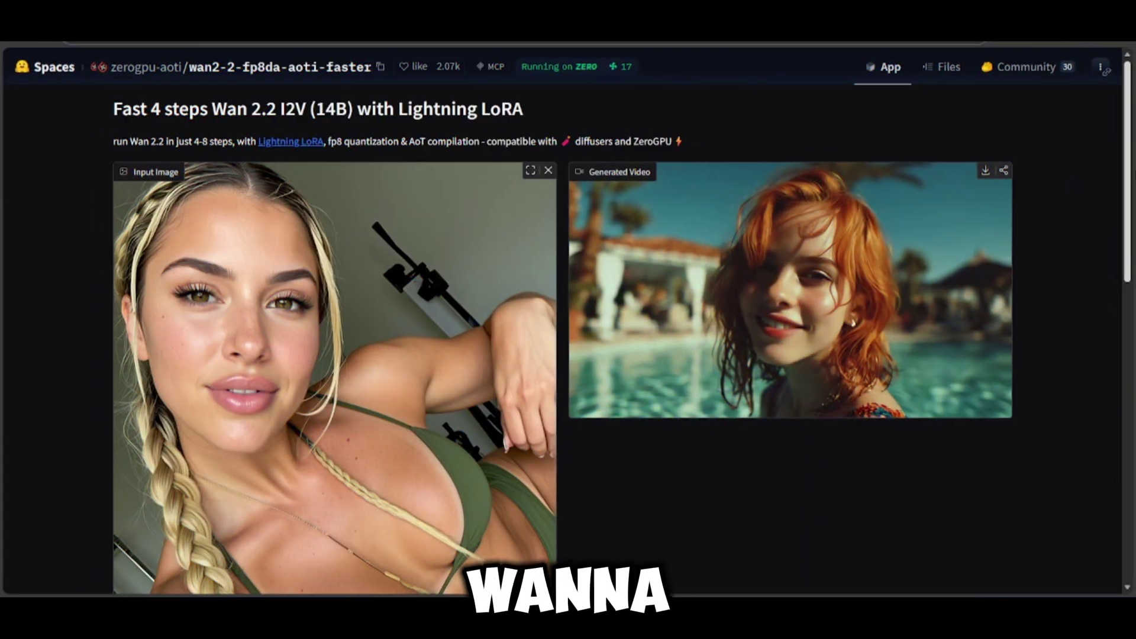
Generate a video from the blonde braided woman image
scroll(1107, 284, down, 5)
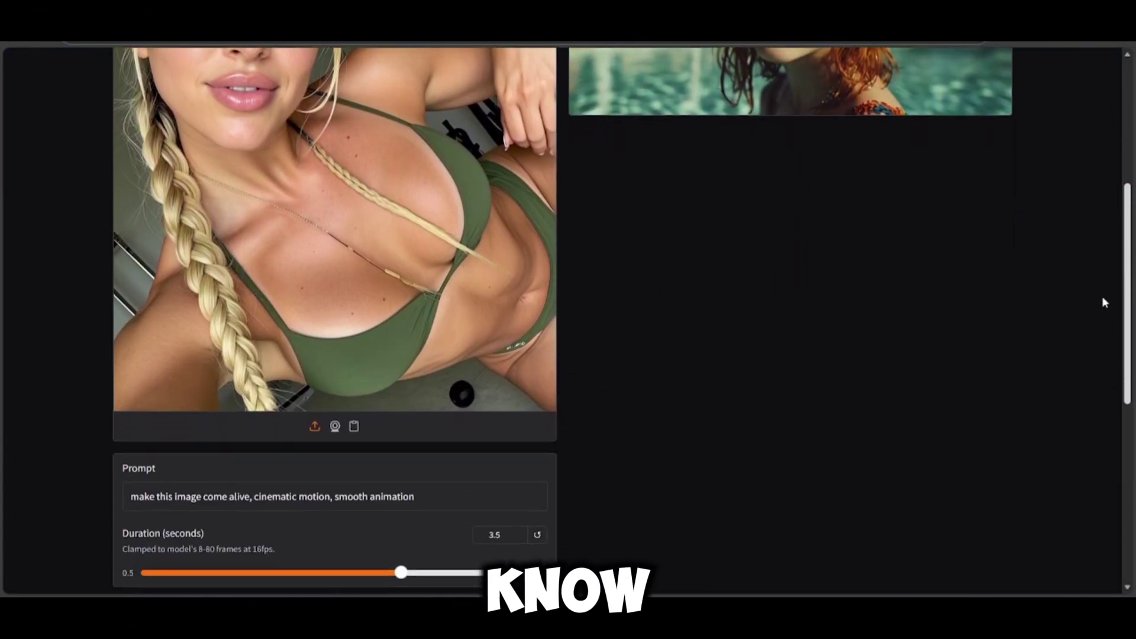
scroll(1105, 302, down, 2)
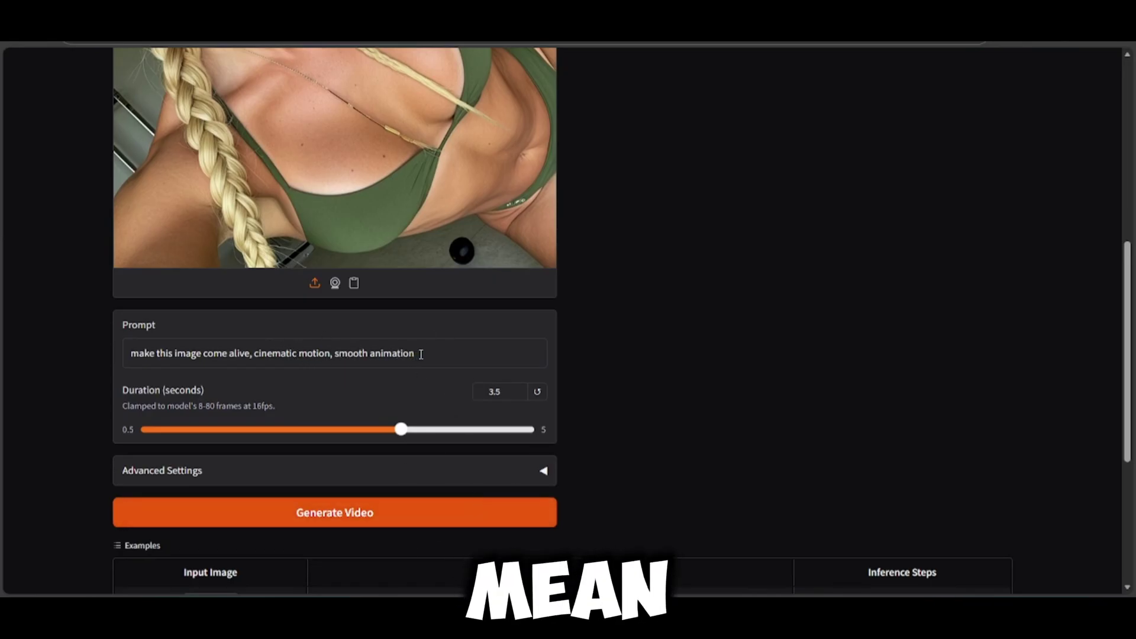
click(331, 514)
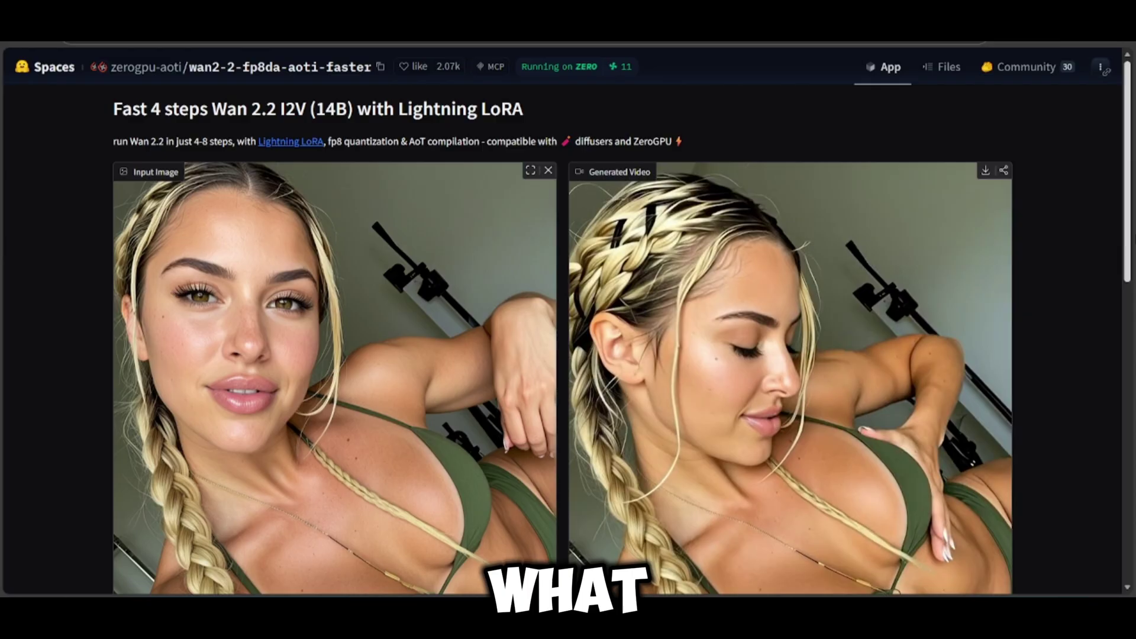
scroll(568, 320, down, 3)
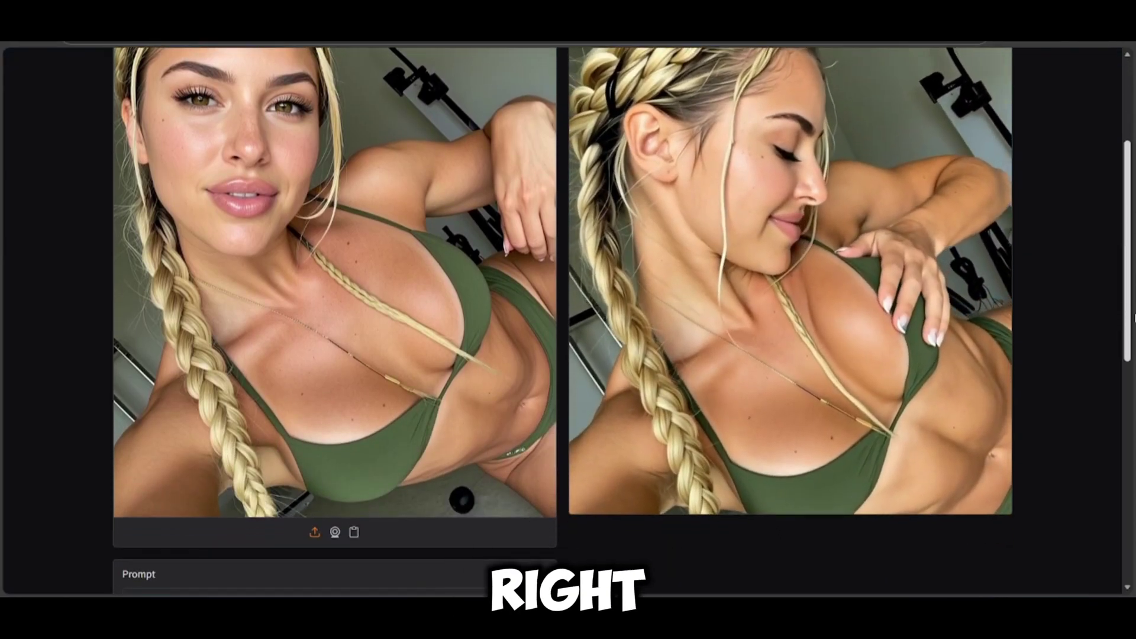
scroll(569, 320, up, 1)
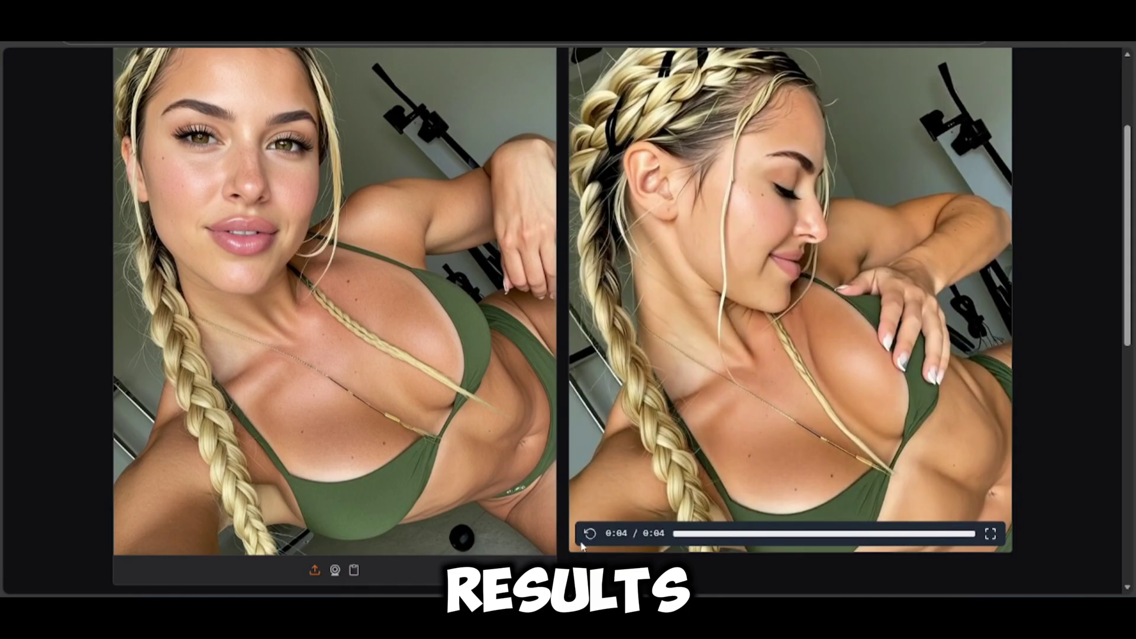
Replay the braided-hair woman clip and download it as an MP4
click(591, 534)
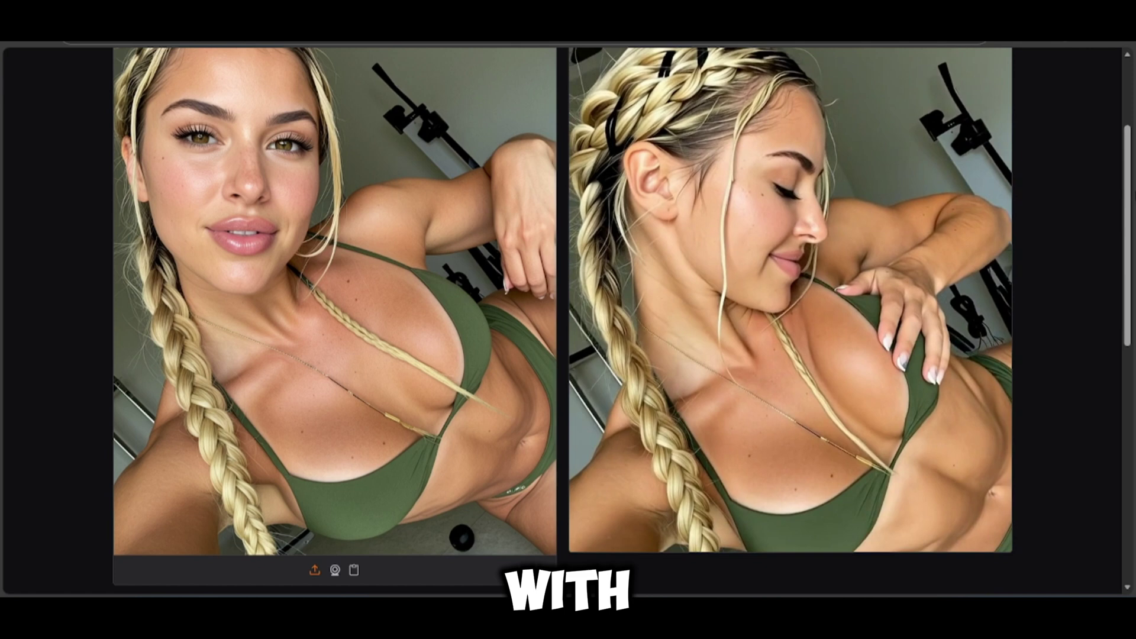
scroll(1133, 209, up, 2)
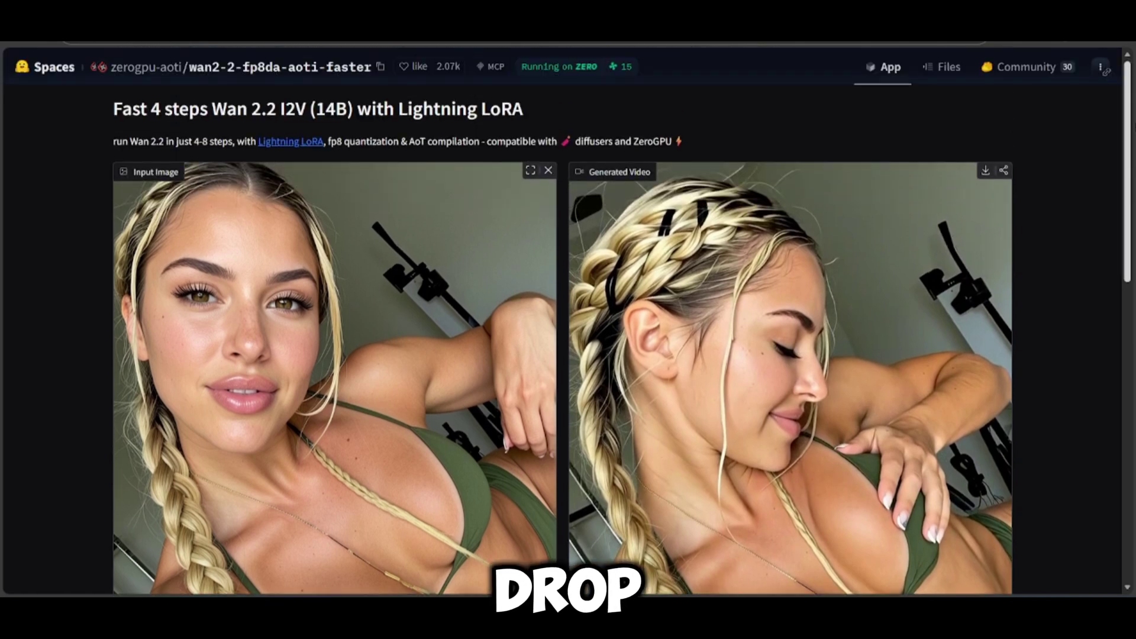
click(986, 172)
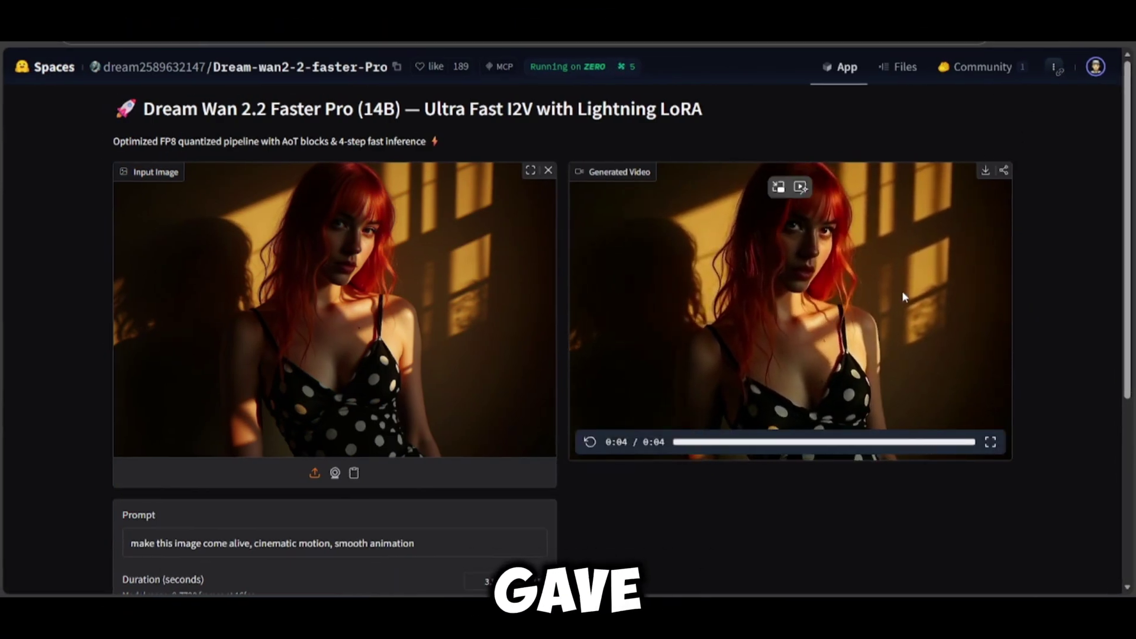
Replay the 4-second polka-dot dress video in the Dream Wan 2.2 Faster Pro space
click(591, 443)
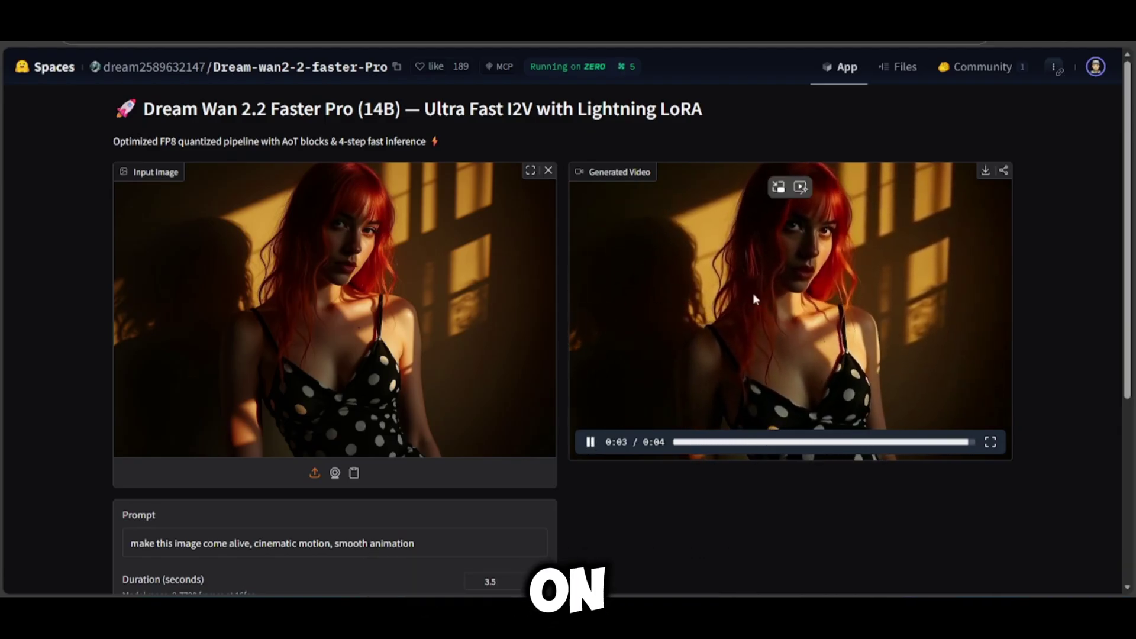
scroll(1119, 367, down, 5)
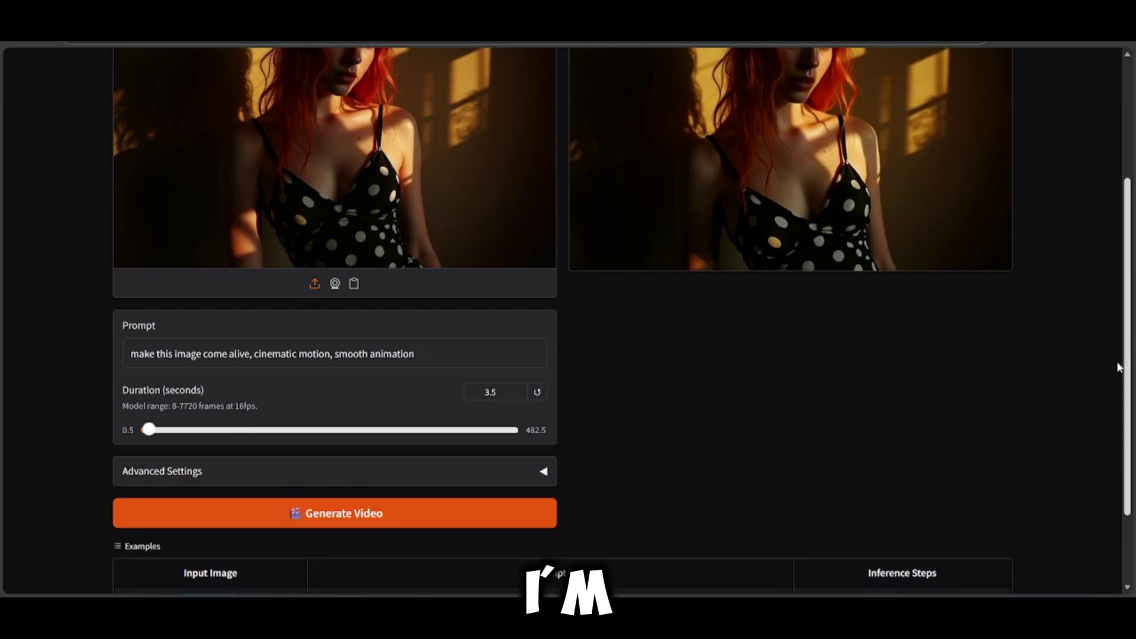
scroll(1120, 403, up, 5)
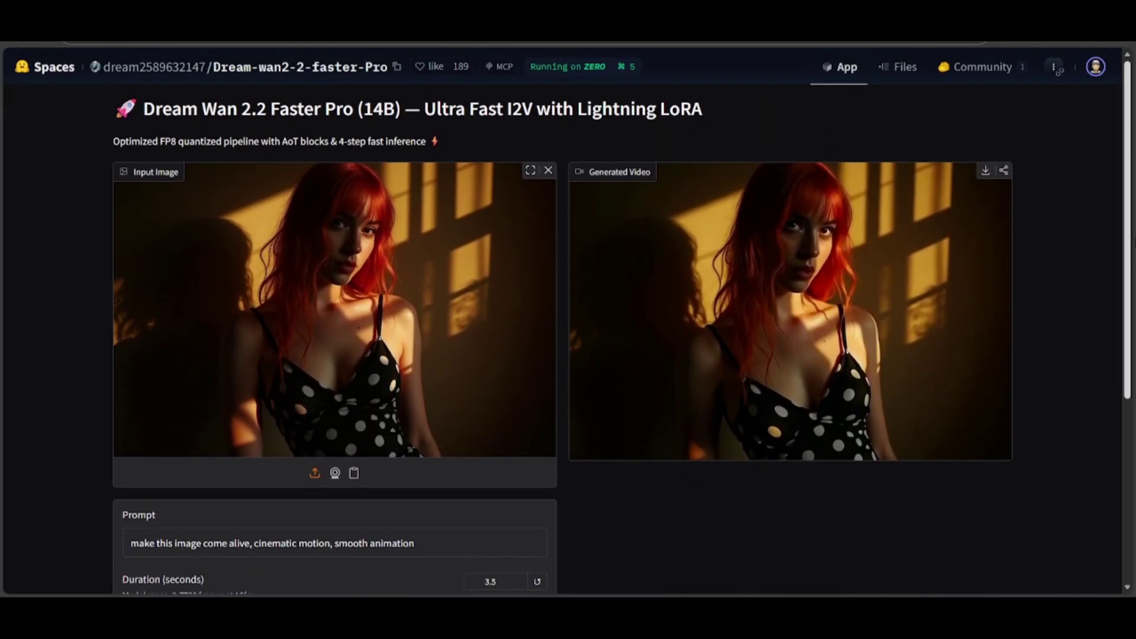
mouse_move(684, 299)
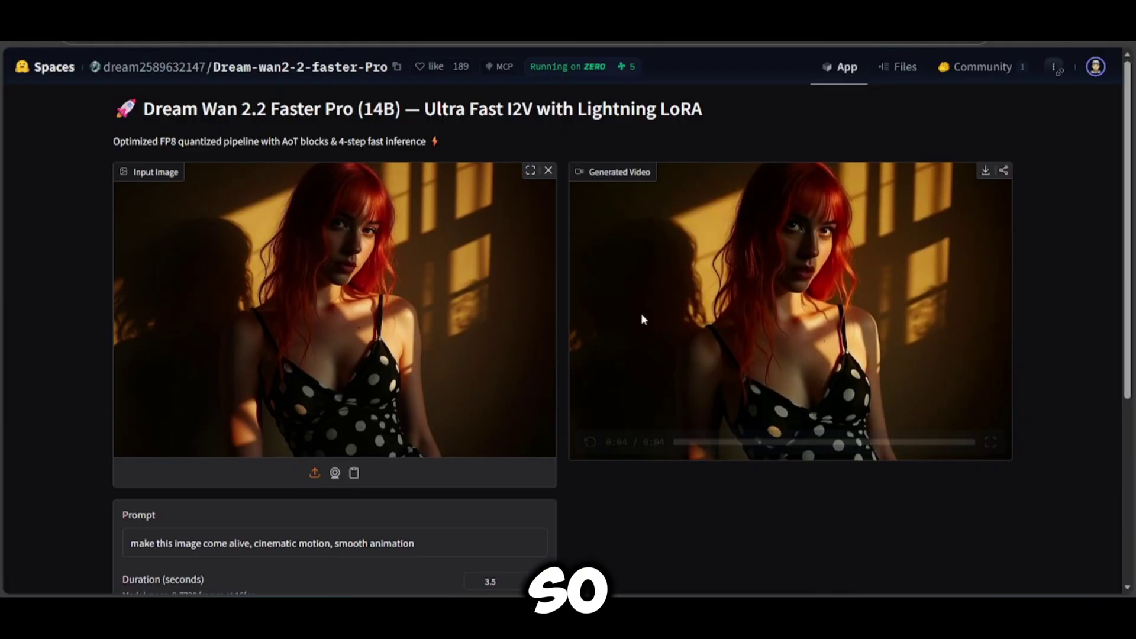